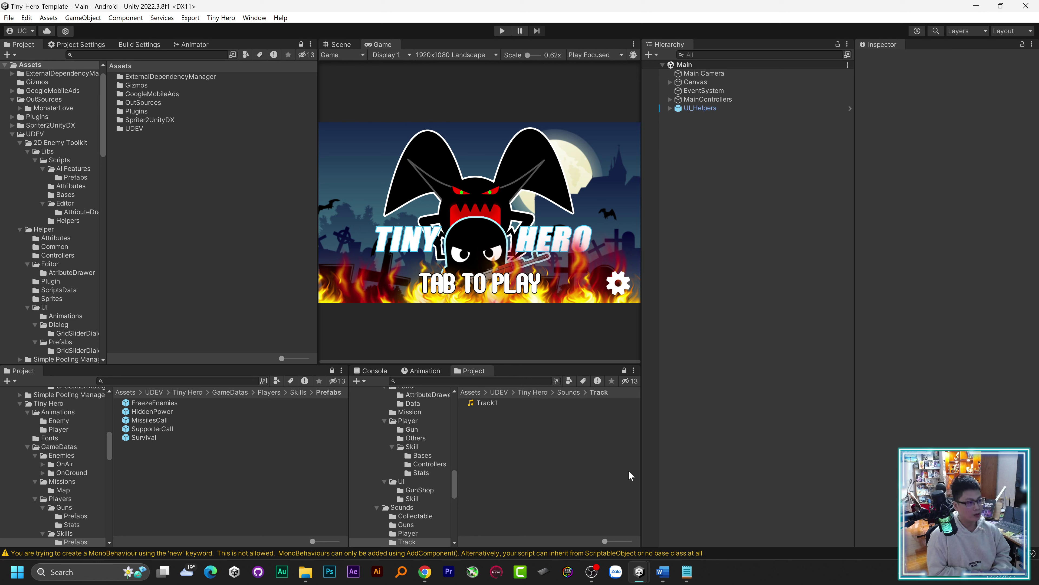
# Play into the Gameplay scene, read the heart skill's auto-restore details, then close them.
pyautogui.click(502, 31)
pyautogui.click(540, 248)
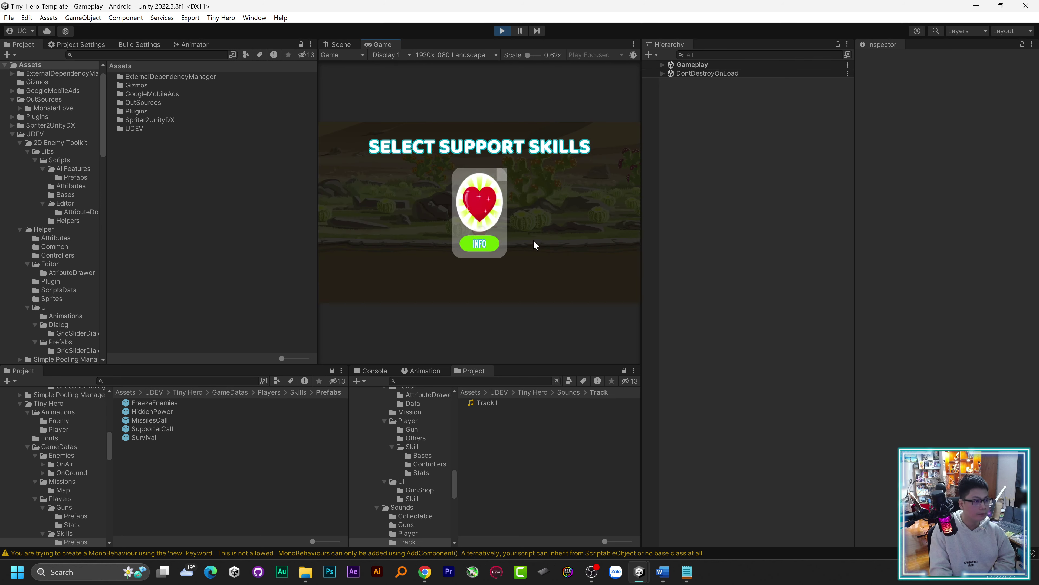
pyautogui.click(490, 238)
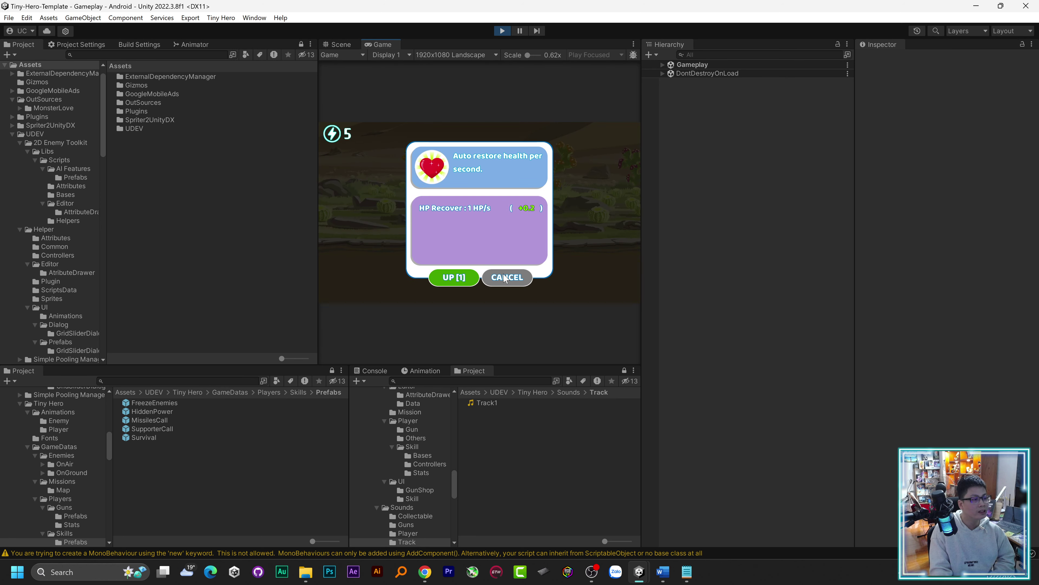
pyautogui.click(505, 277)
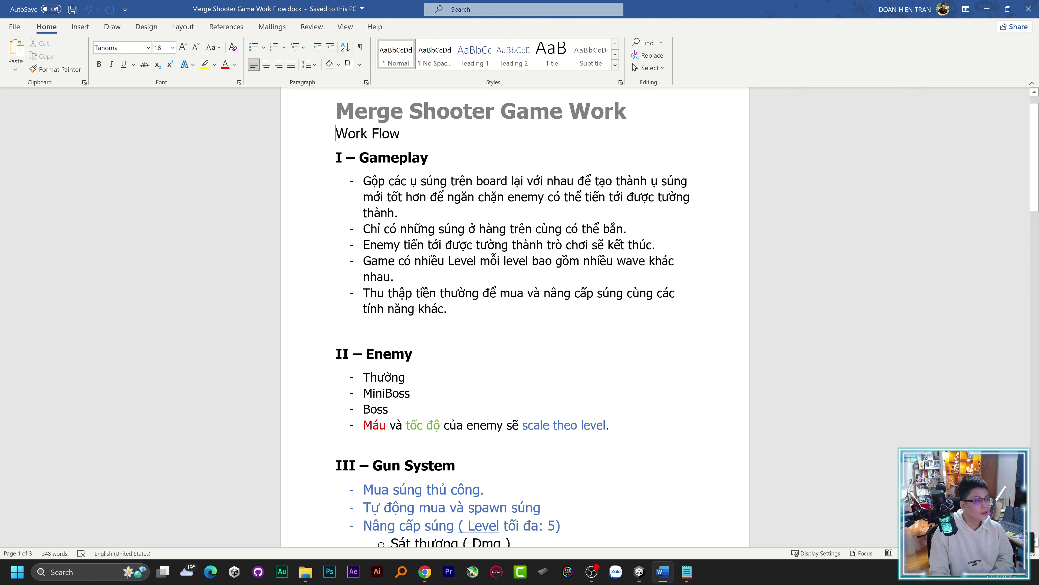
# Scroll down through the Gameplay, Enemy and Gun System sections of the work flow document.
pyautogui.scroll(-3, 515, 316)
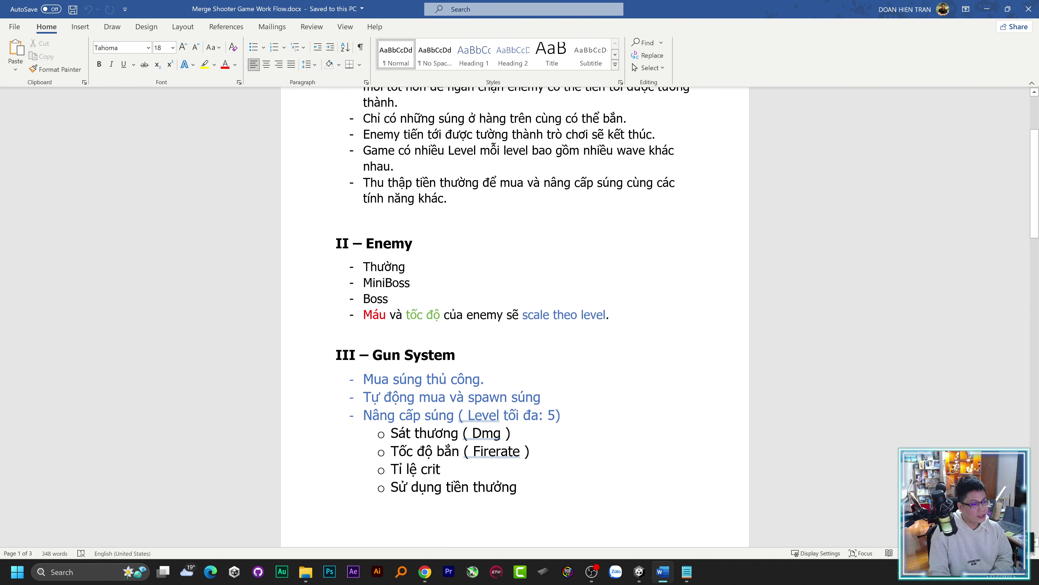
pyautogui.scroll(-1, 515, 315)
pyautogui.scroll(-2, 515, 315)
pyautogui.scroll(-1, 515, 316)
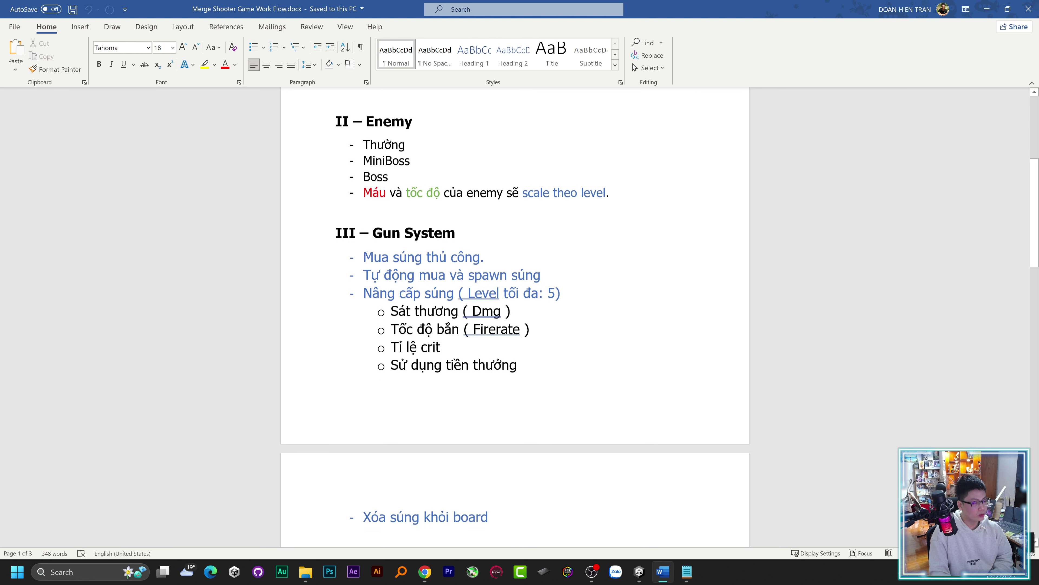
pyautogui.scroll(-2, 515, 315)
pyautogui.scroll(-1, 515, 315)
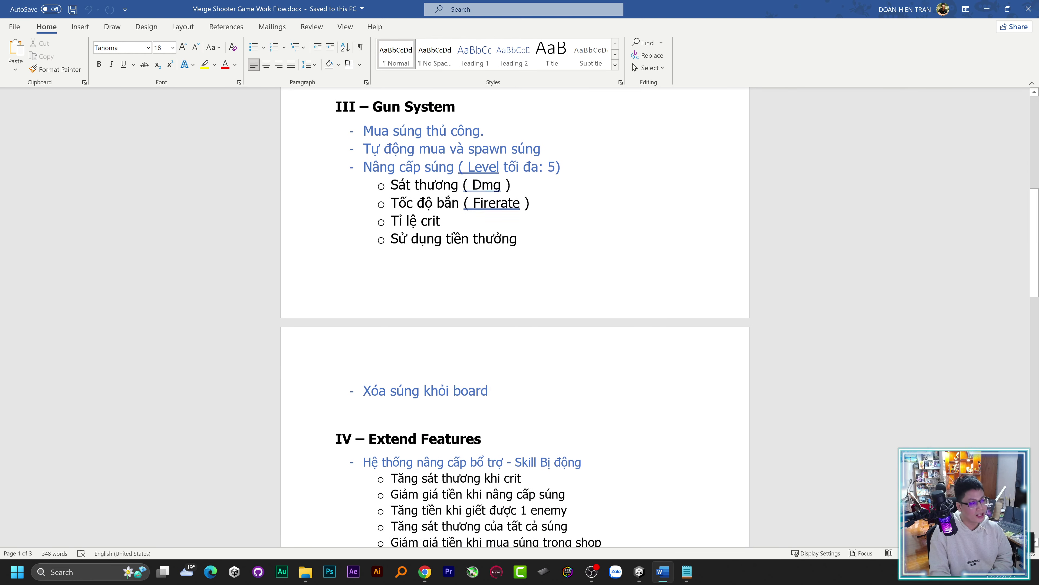
pyautogui.scroll(-1, 515, 315)
pyautogui.scroll(-1, 515, 316)
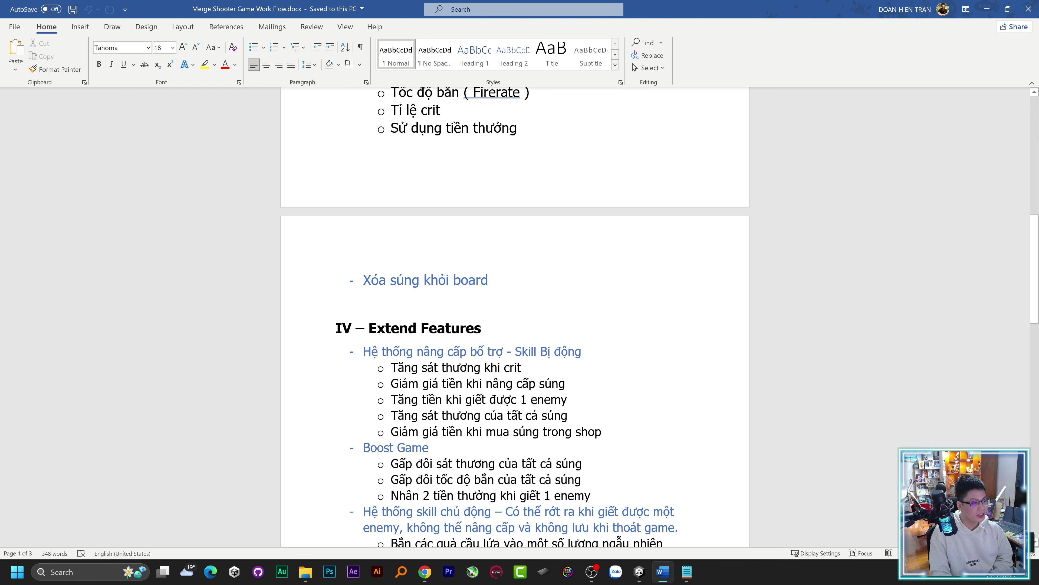
pyautogui.scroll(-1, 515, 316)
pyautogui.scroll(-1, 515, 315)
# Scroll back up the document, then bring the GraphicRiver Merge Shooter page forward.
pyautogui.scroll(1, 515, 315)
pyautogui.scroll(2, 515, 316)
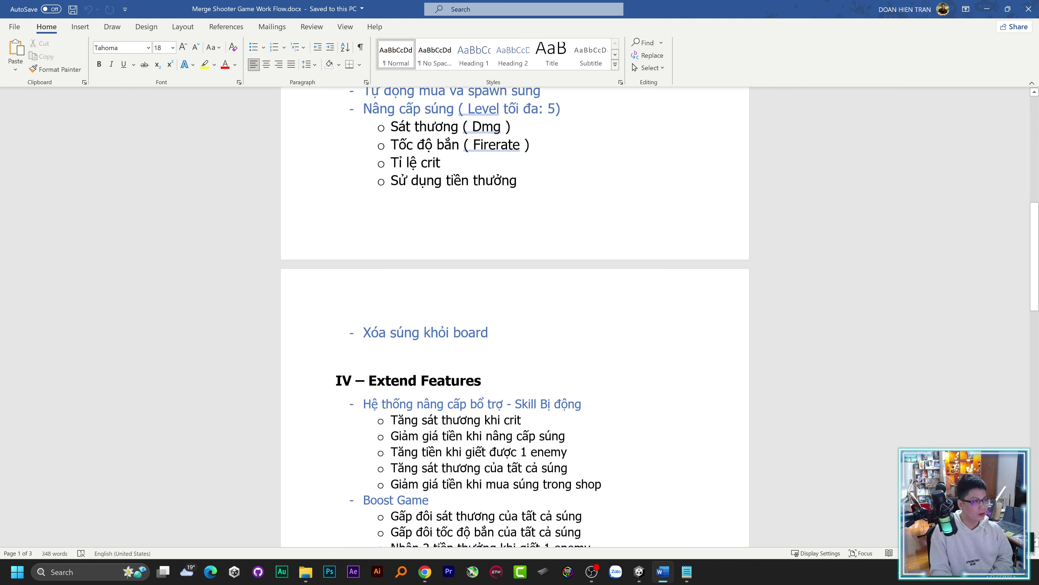
pyautogui.scroll(1, 515, 315)
pyautogui.scroll(1, 514, 316)
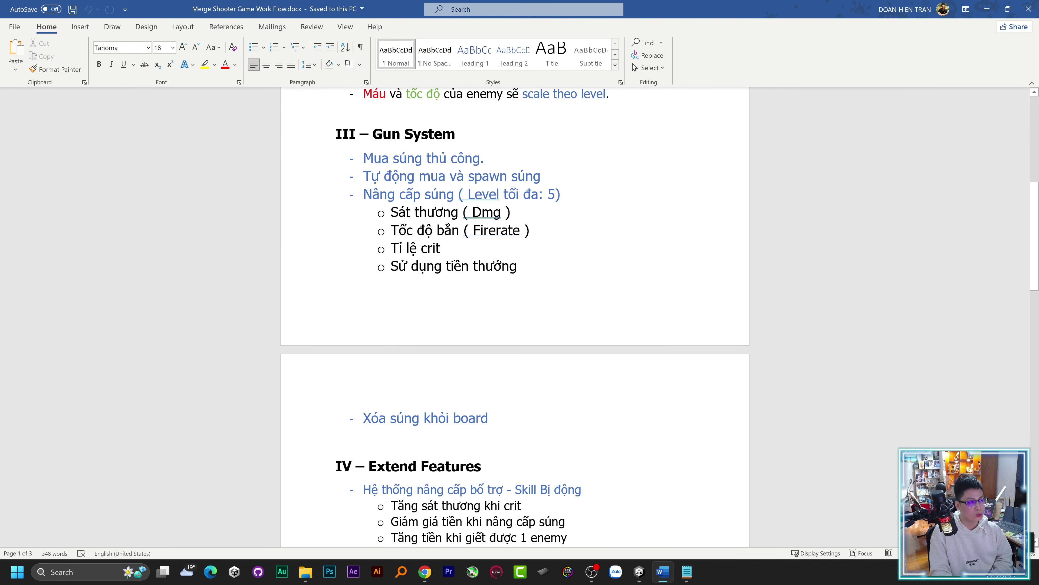
pyautogui.scroll(1, 515, 315)
pyautogui.scroll(1, 515, 315)
pyautogui.scroll(1, 515, 315)
pyautogui.scroll(1, 515, 315)
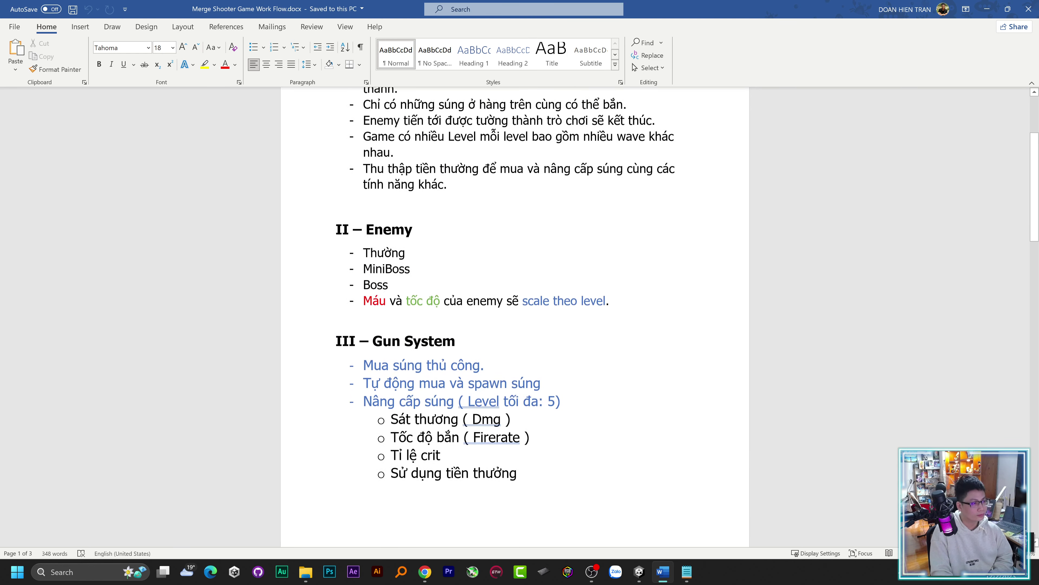
pyautogui.scroll(2, 514, 315)
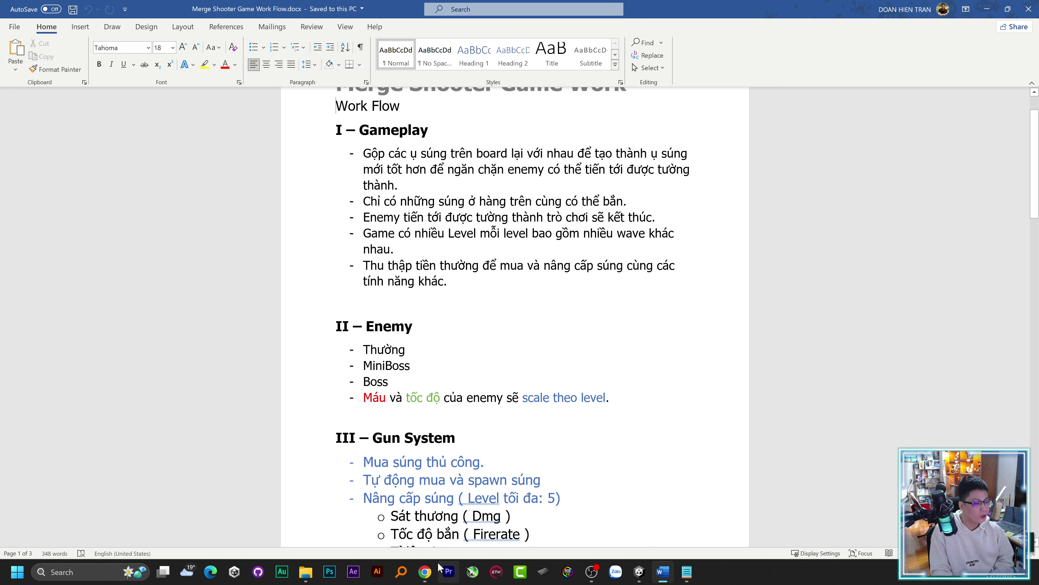
pyautogui.moveTo(424, 572)
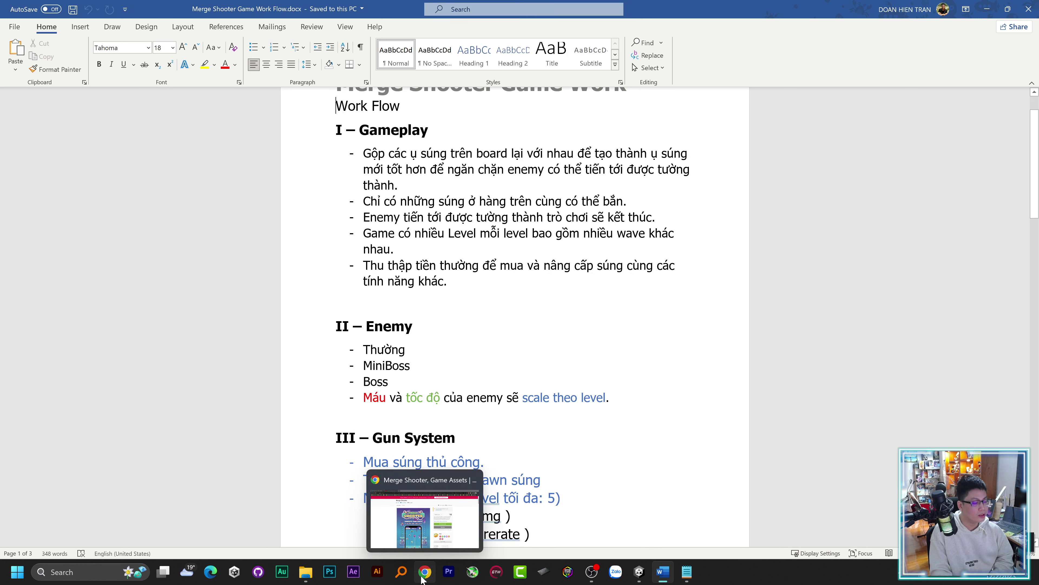
pyautogui.click(416, 579)
# Browse the Merge Shooter product page's screenshots and item details, then return to Word.
pyautogui.scroll(-3, 467, 491)
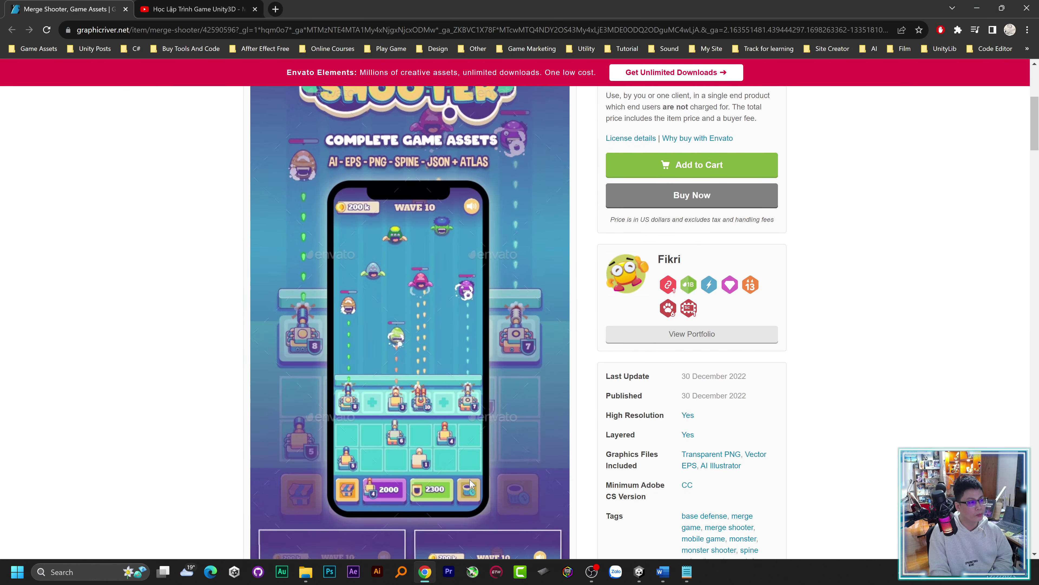
pyautogui.scroll(2, 471, 487)
pyautogui.scroll(1, 477, 475)
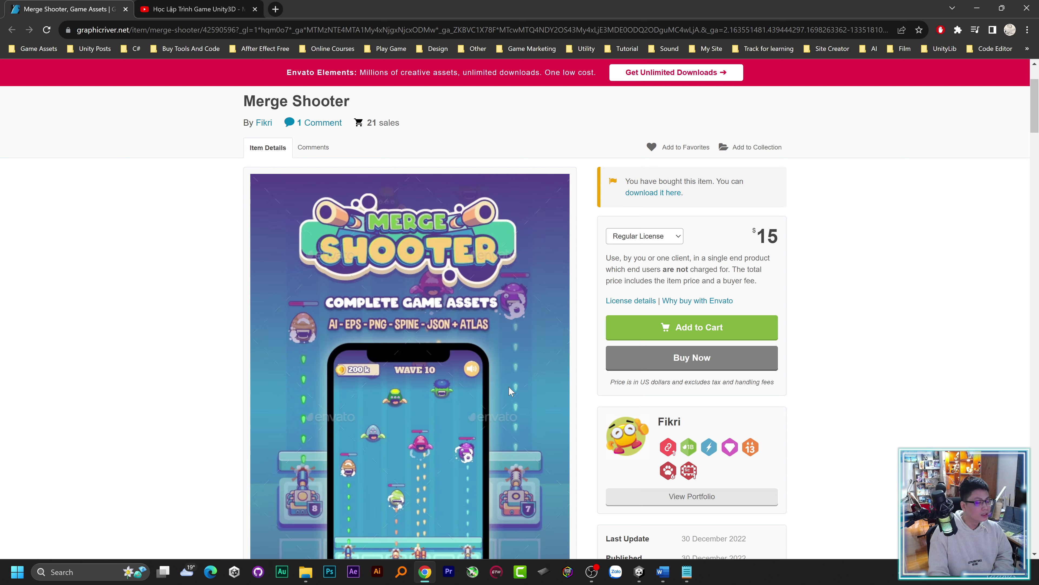
pyautogui.scroll(-2, 509, 389)
pyautogui.scroll(-2, 509, 392)
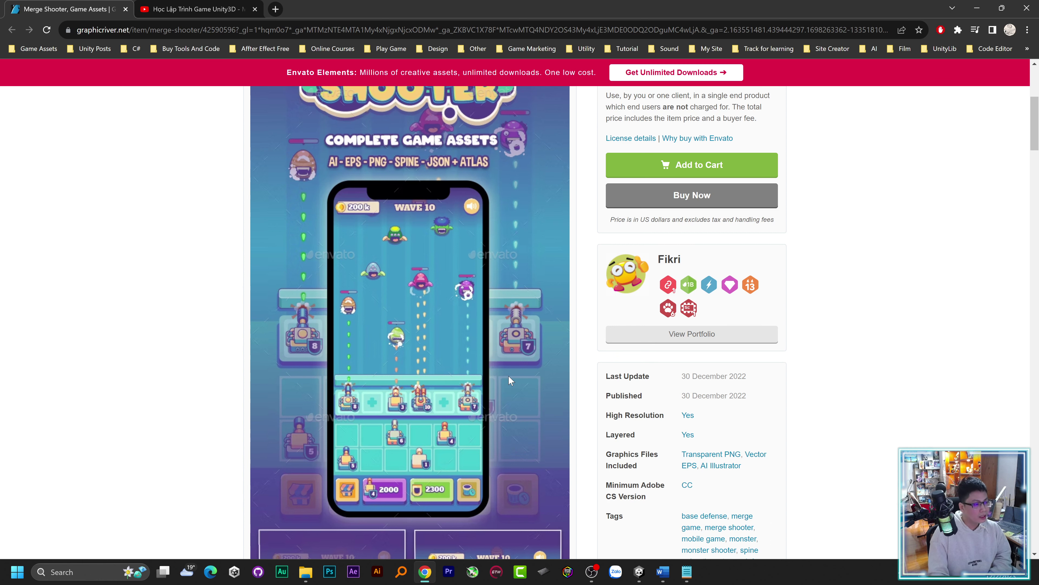
pyautogui.scroll(-1, 510, 376)
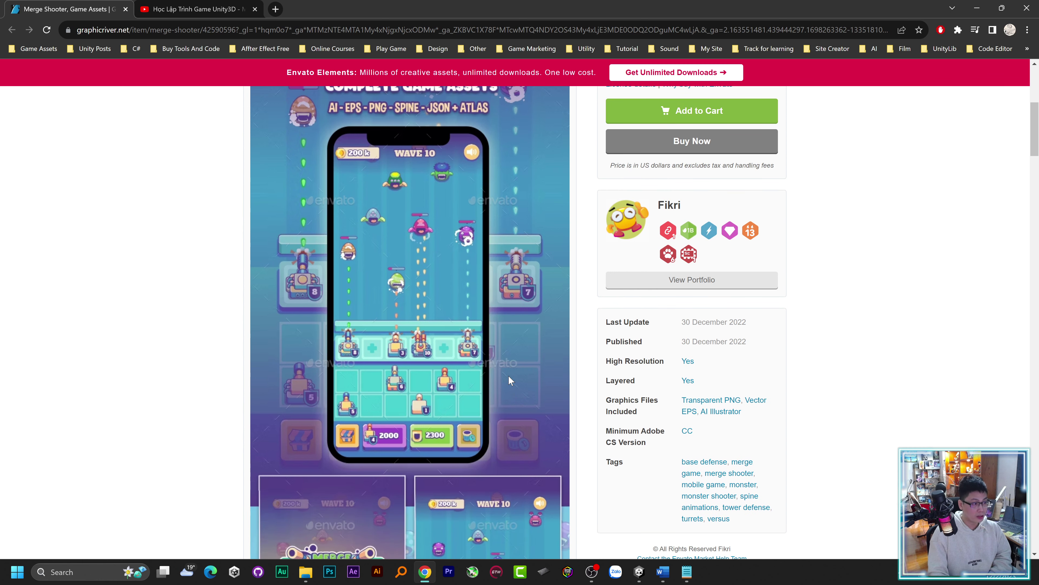
pyautogui.scroll(-1, 508, 375)
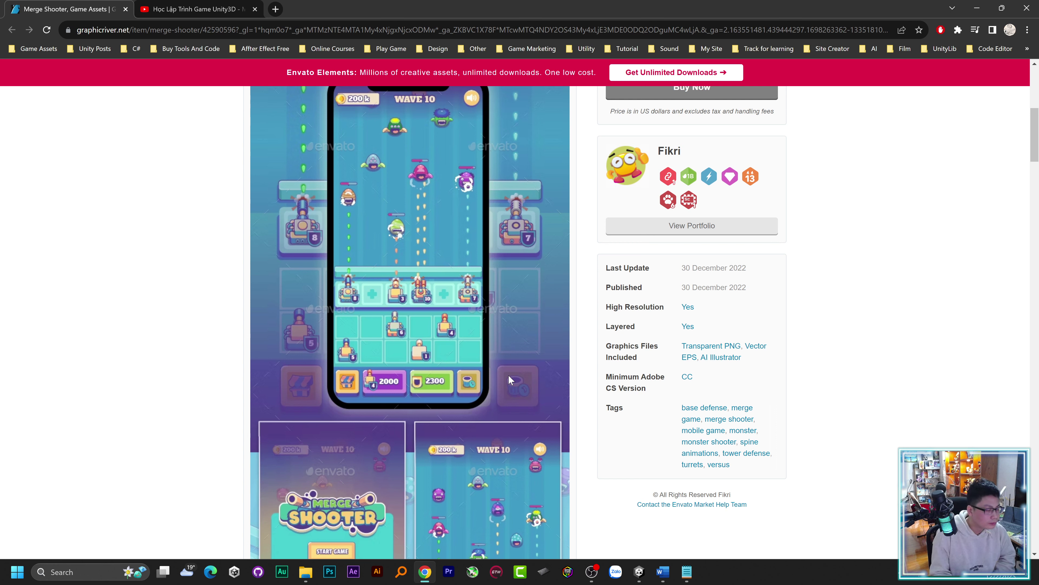
pyautogui.scroll(1, 510, 376)
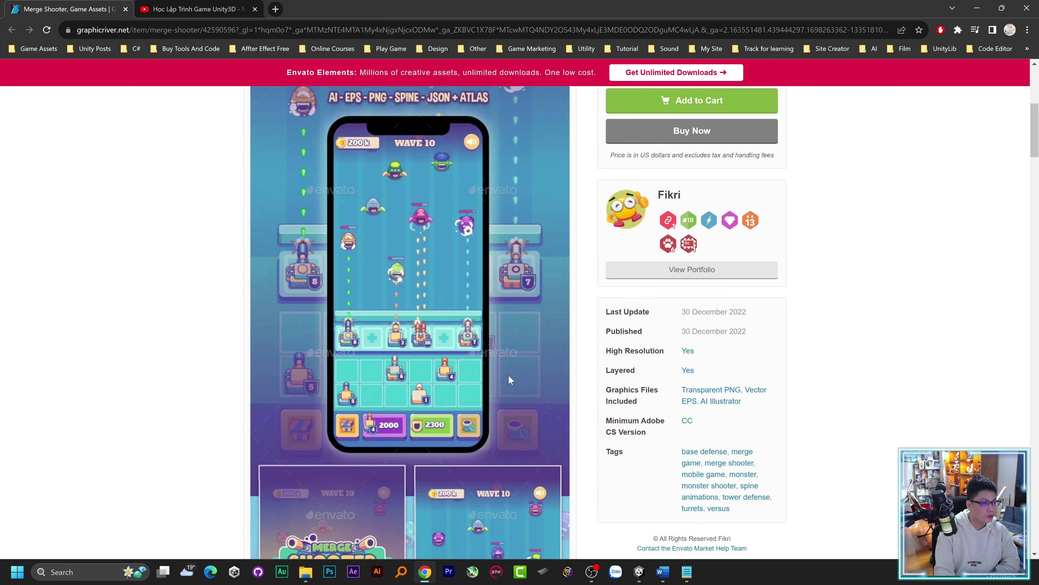
pyautogui.scroll(2, 511, 352)
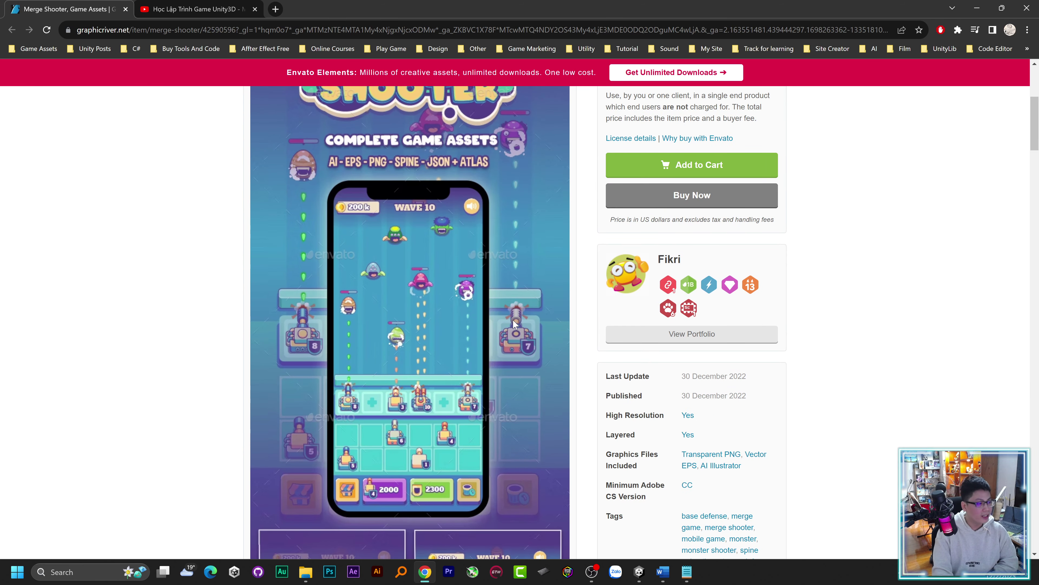
pyautogui.scroll(-1, 513, 320)
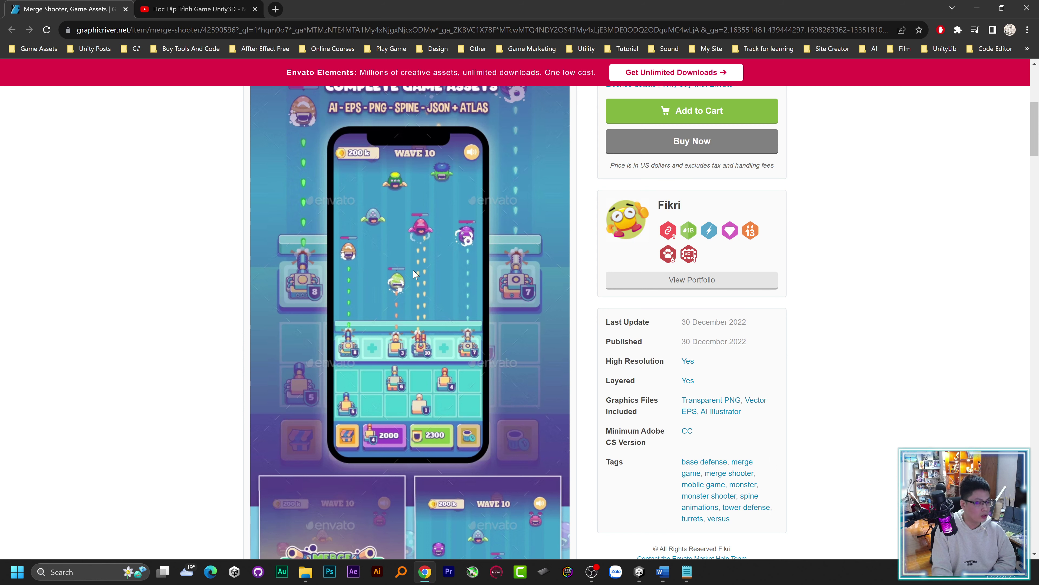
pyautogui.scroll(-5, 413, 273)
pyautogui.scroll(-1, 414, 270)
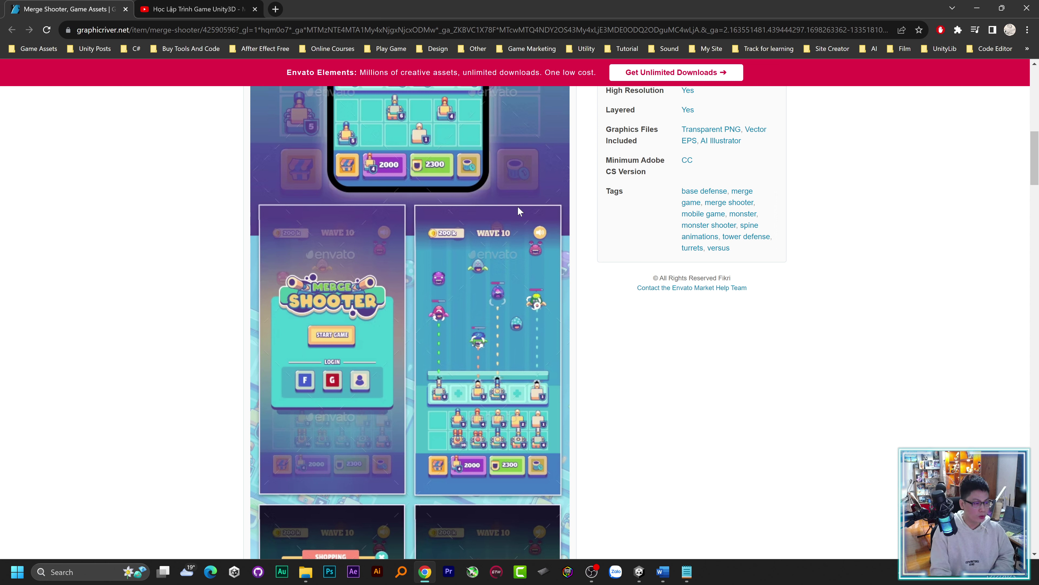
pyautogui.hotkey('alt', 'Tab')
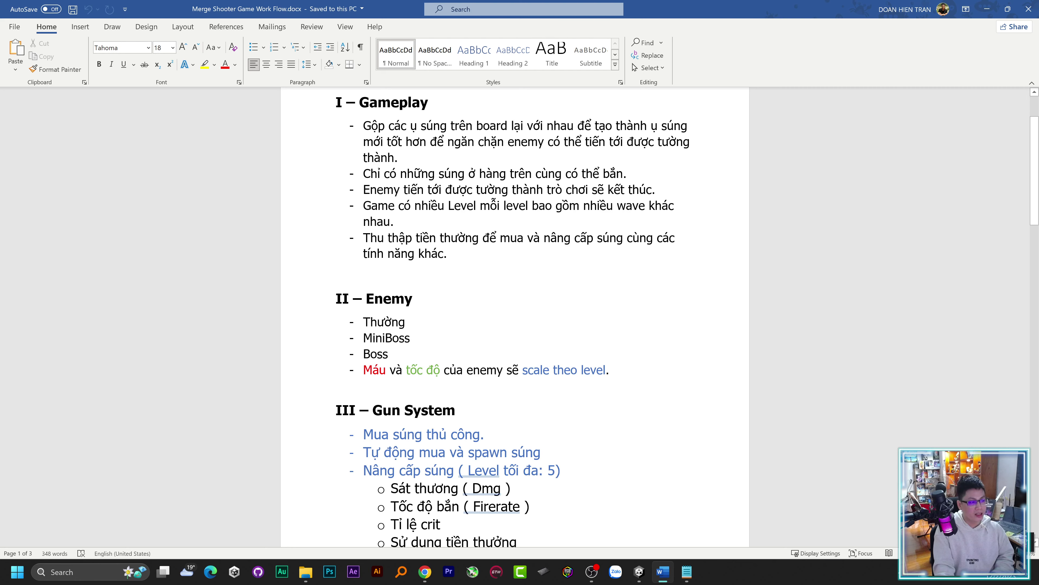
pyautogui.scroll(-1, 694, 408)
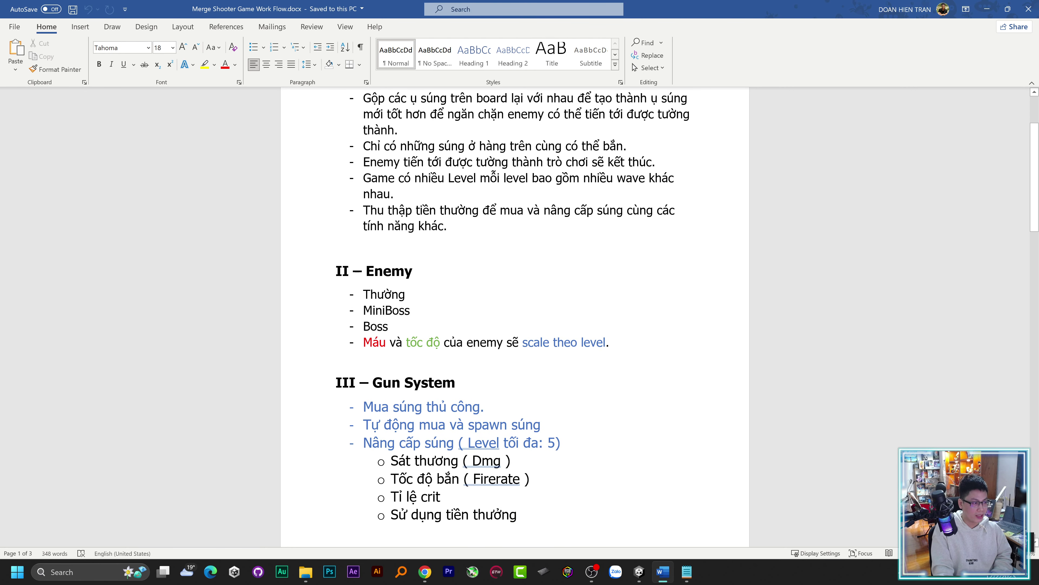
pyautogui.scroll(-1, 514, 295)
pyautogui.scroll(-1, 514, 295)
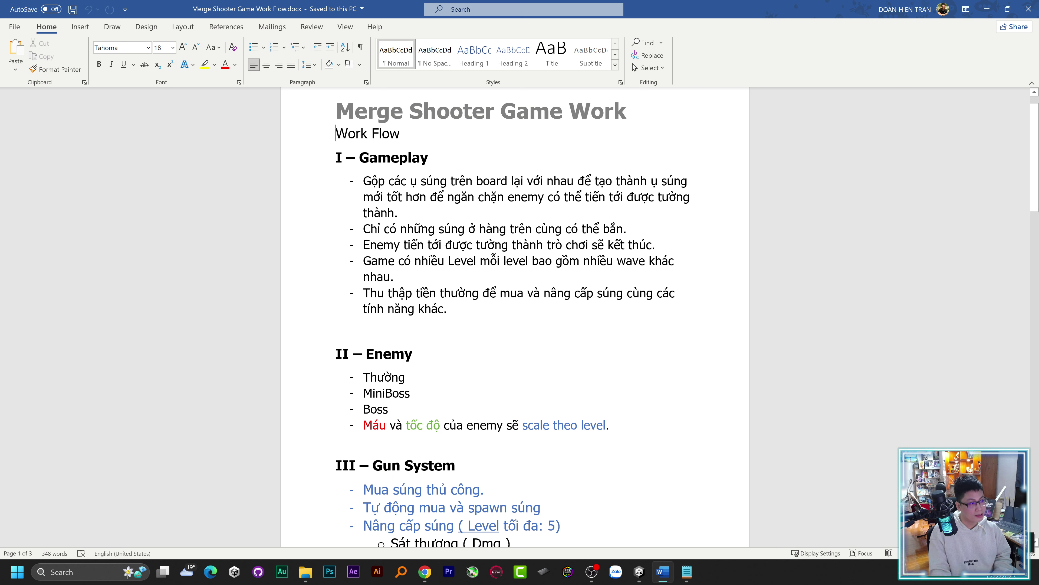
pyautogui.scroll(-3, 514, 316)
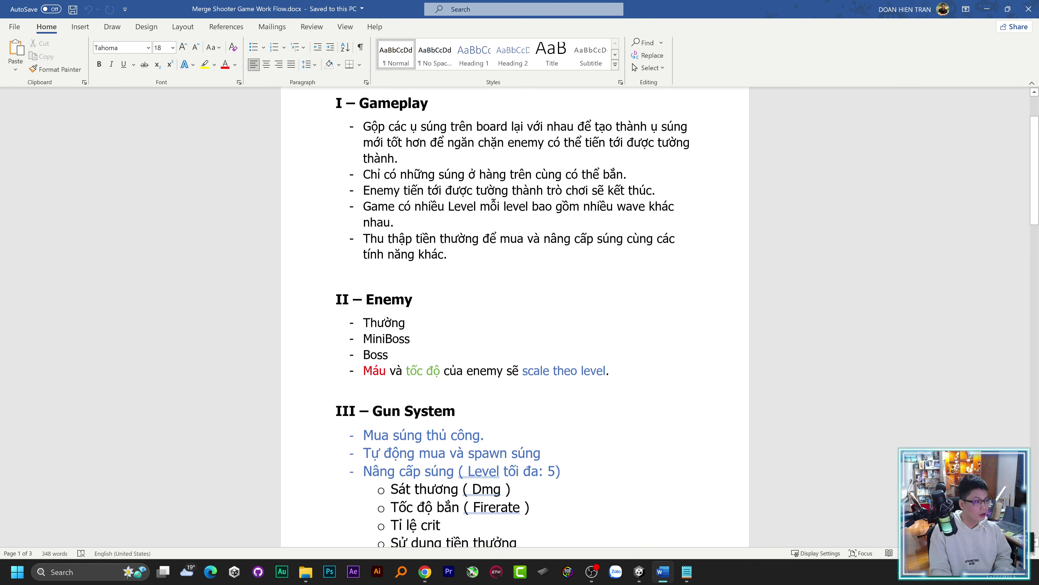
pyautogui.scroll(-1, 515, 316)
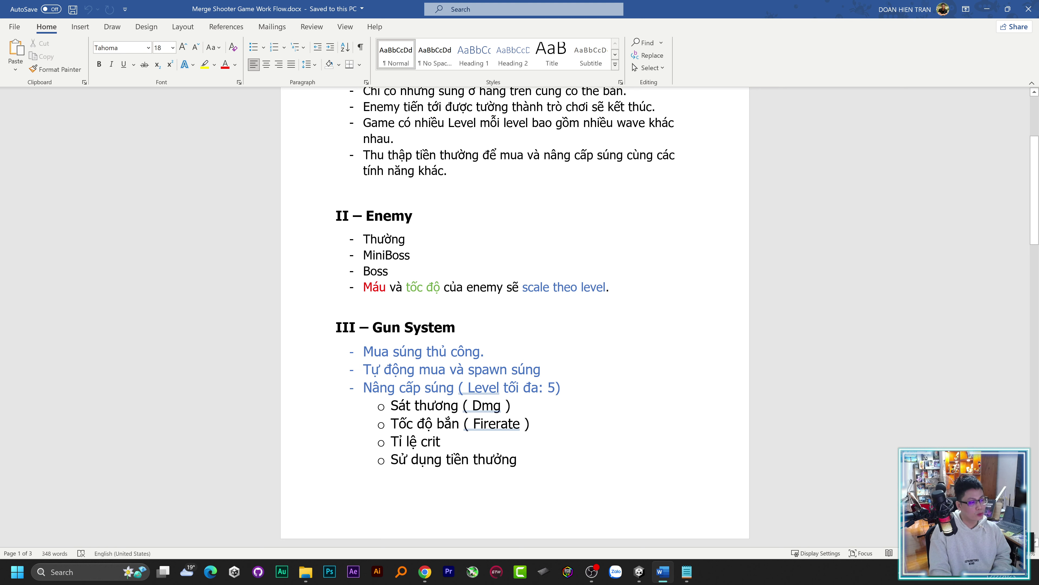
pyautogui.scroll(-1, 515, 287)
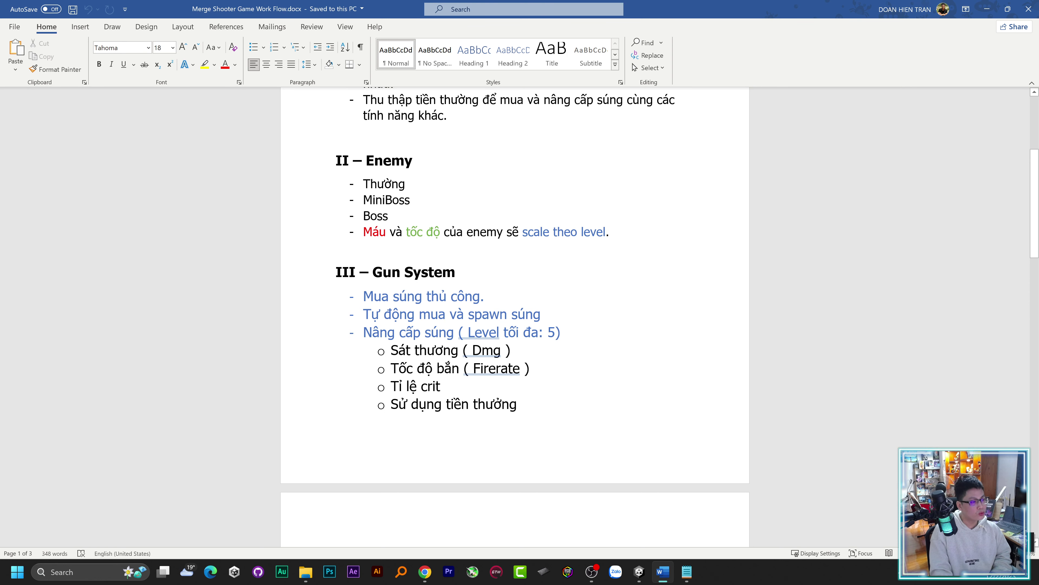
pyautogui.scroll(-3, 515, 318)
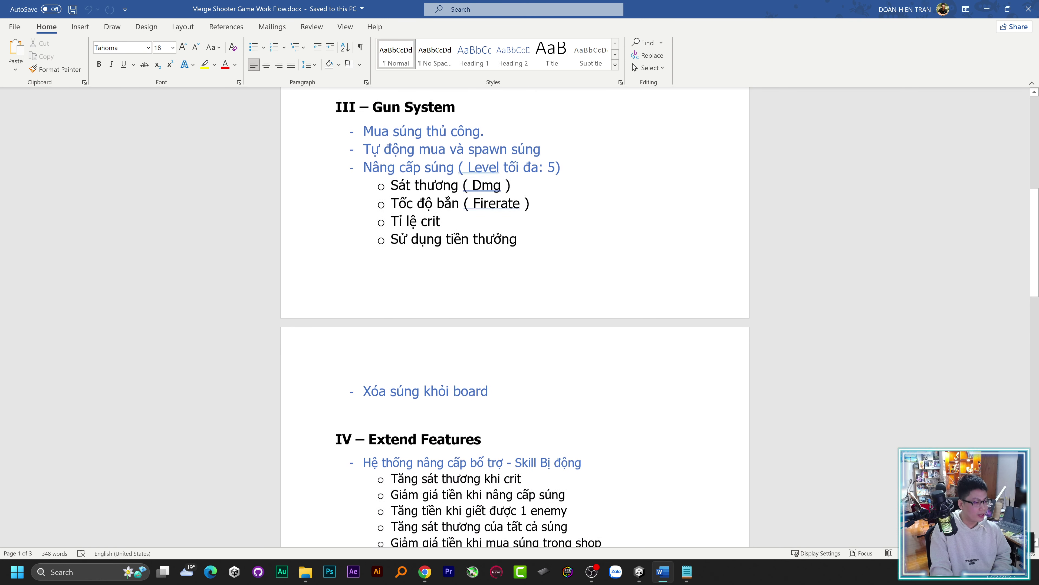
pyautogui.scroll(-1, 515, 317)
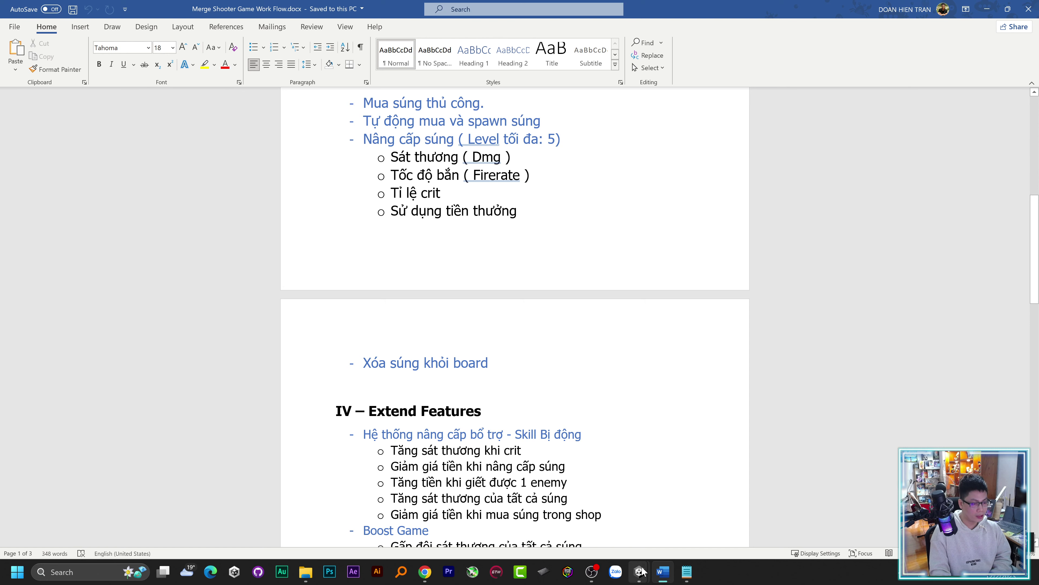
# Switch to the Tiny Hero template, play it, and start a mission from the map.
pyautogui.moveTo(639, 572)
pyautogui.click(651, 548)
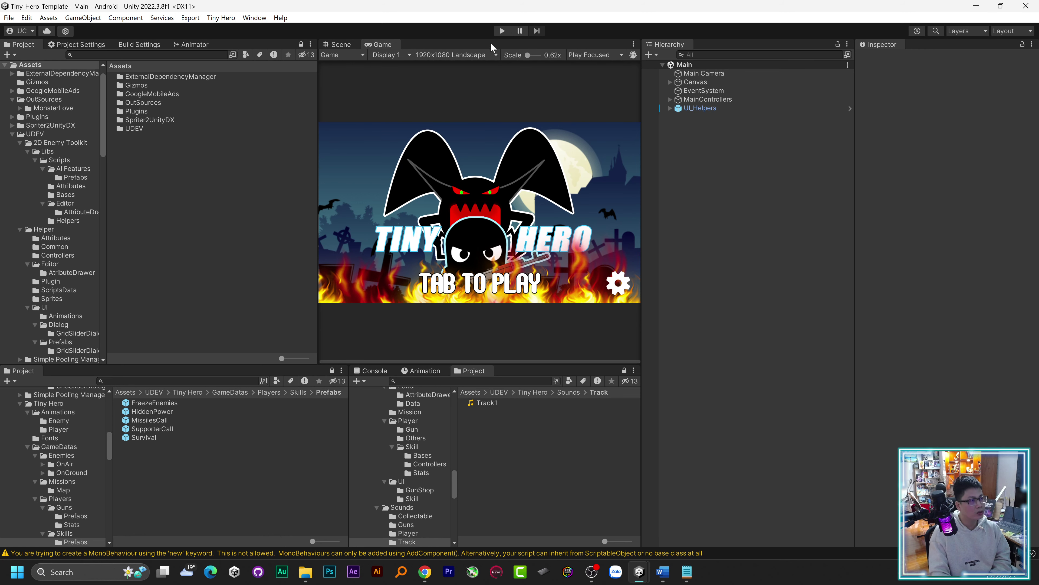
pyautogui.click(502, 31)
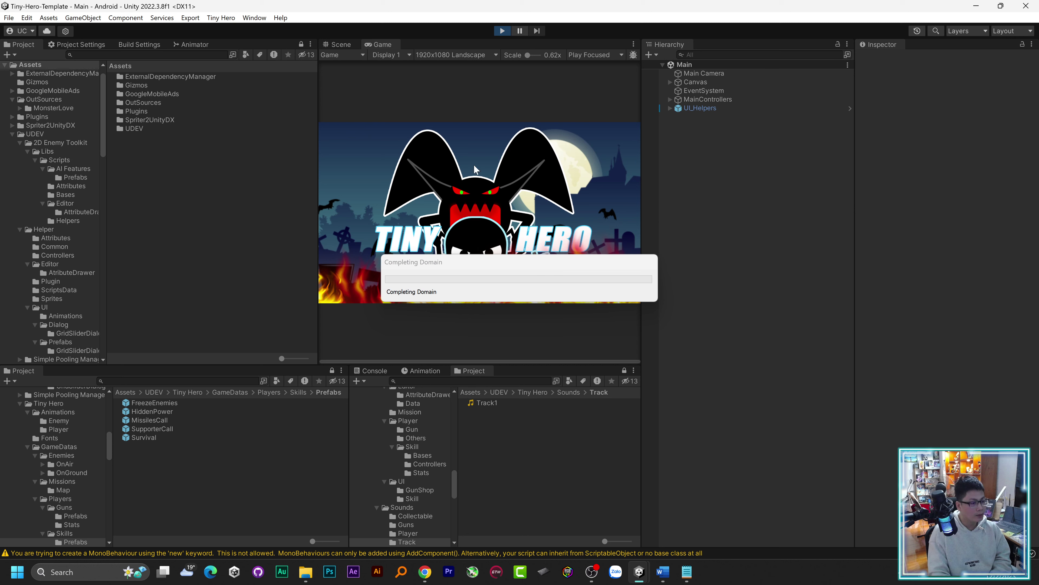
pyautogui.click(498, 276)
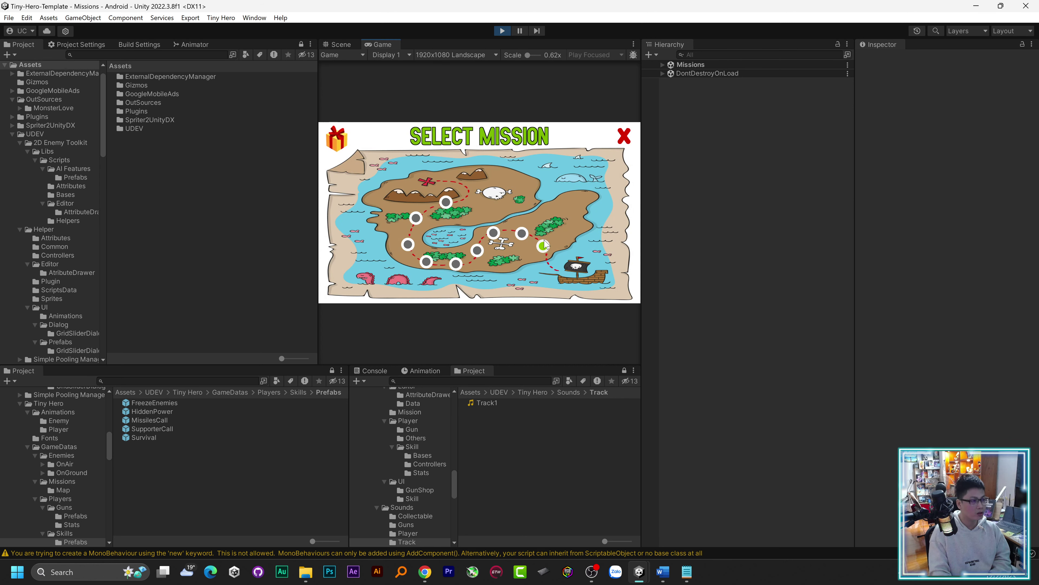
pyautogui.click(543, 246)
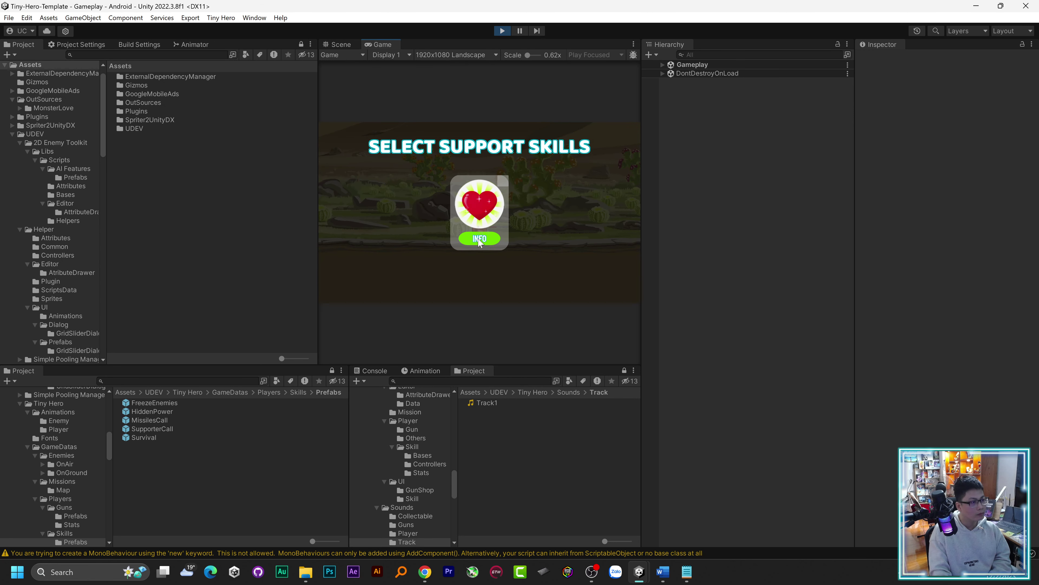
# Choose the heart support skill to begin the first wave, then stop the playtest.
pyautogui.click(498, 192)
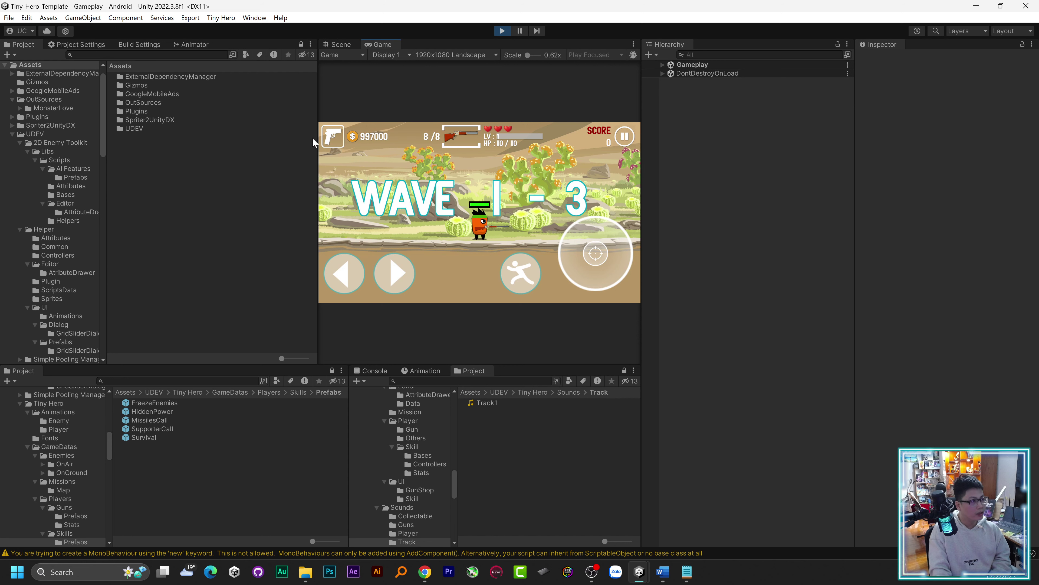
pyautogui.click(332, 136)
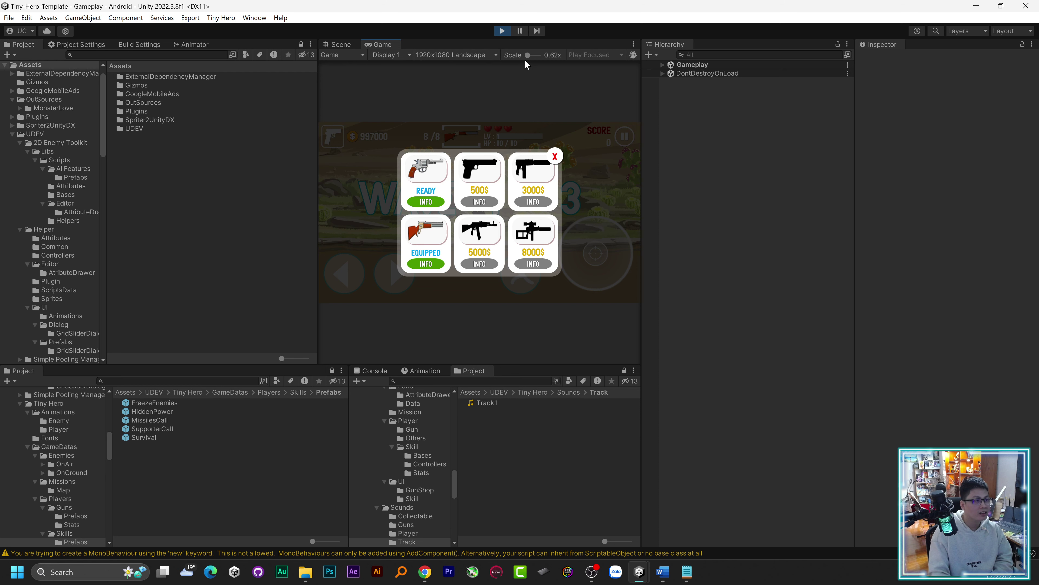
pyautogui.click(503, 31)
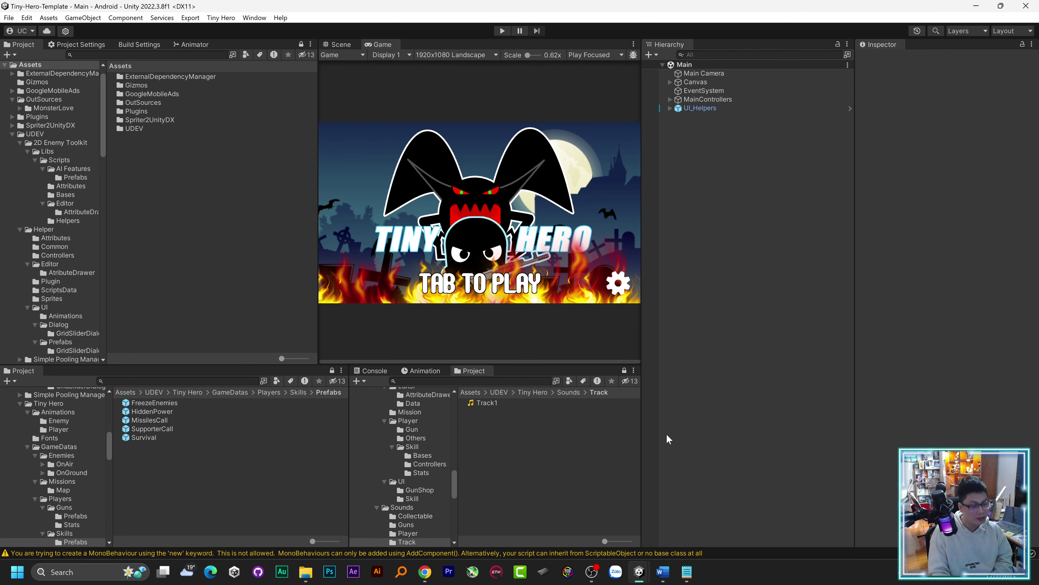
pyautogui.click(638, 572)
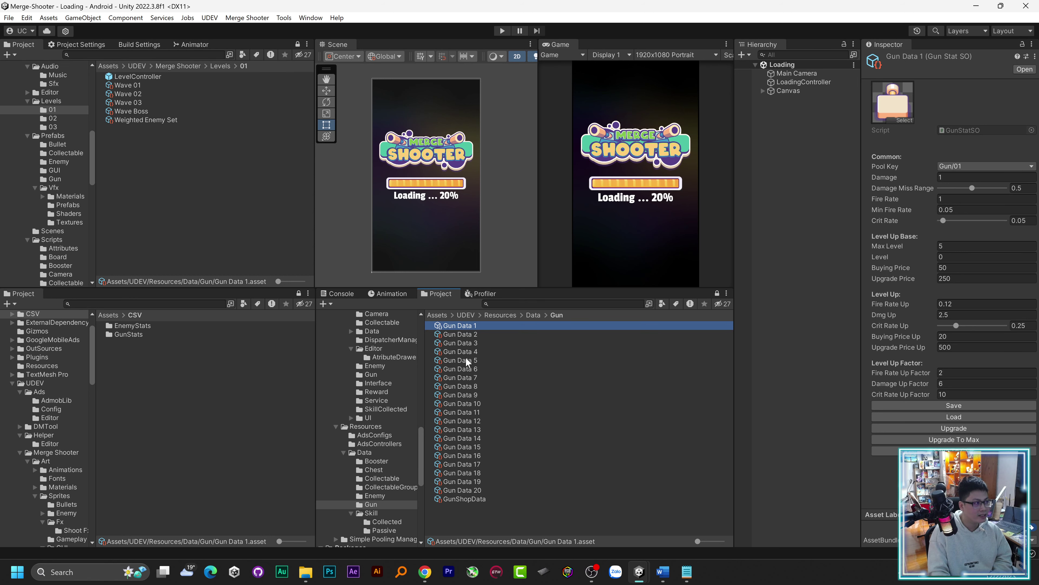
# Playtest Merge Shooter: dismiss Rate Us, start level 1, open the gun shop, then stop.
pyautogui.click(502, 33)
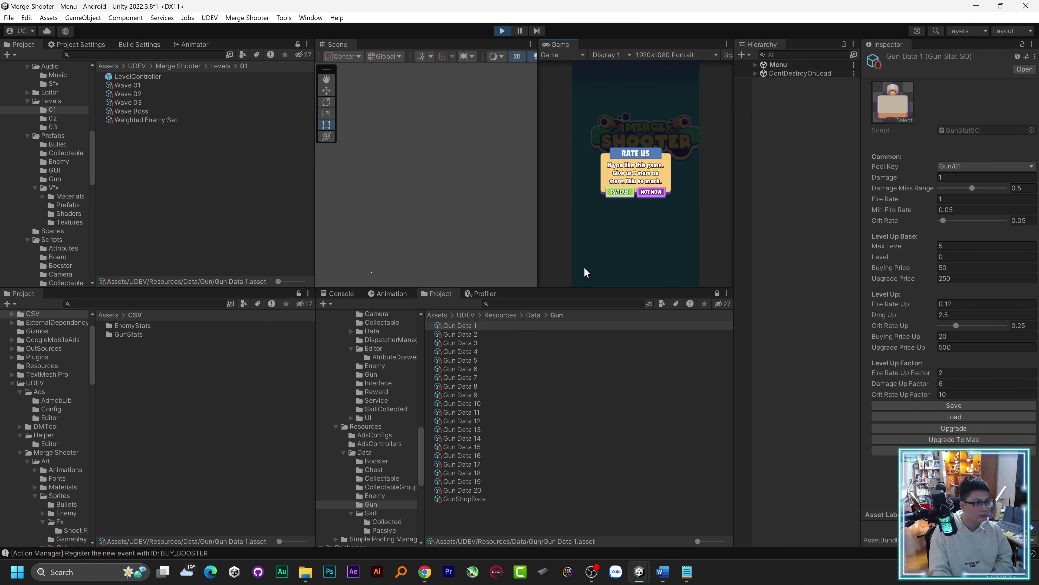
pyautogui.click(649, 192)
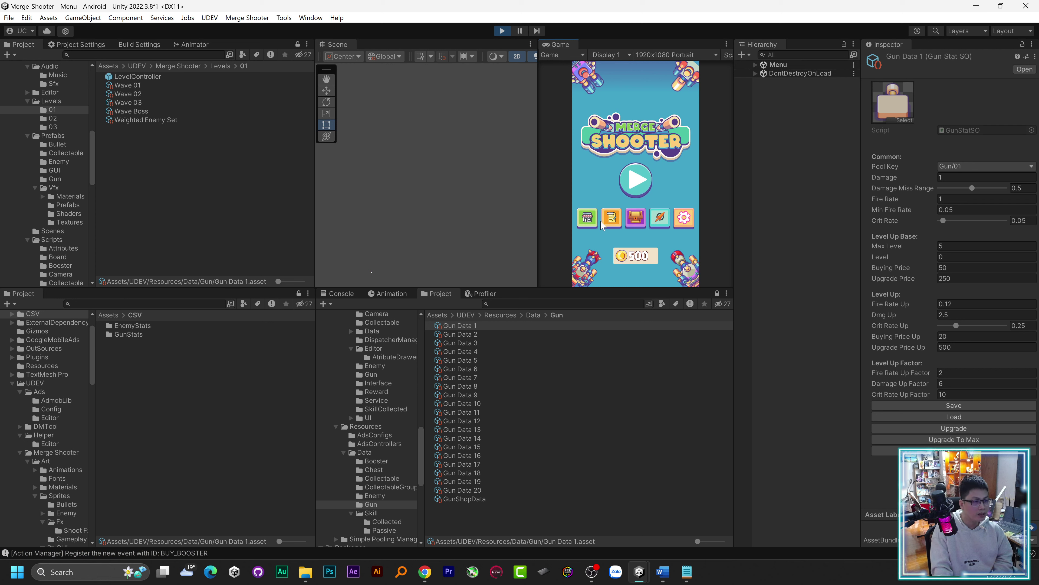
pyautogui.click(643, 216)
pyautogui.click(605, 134)
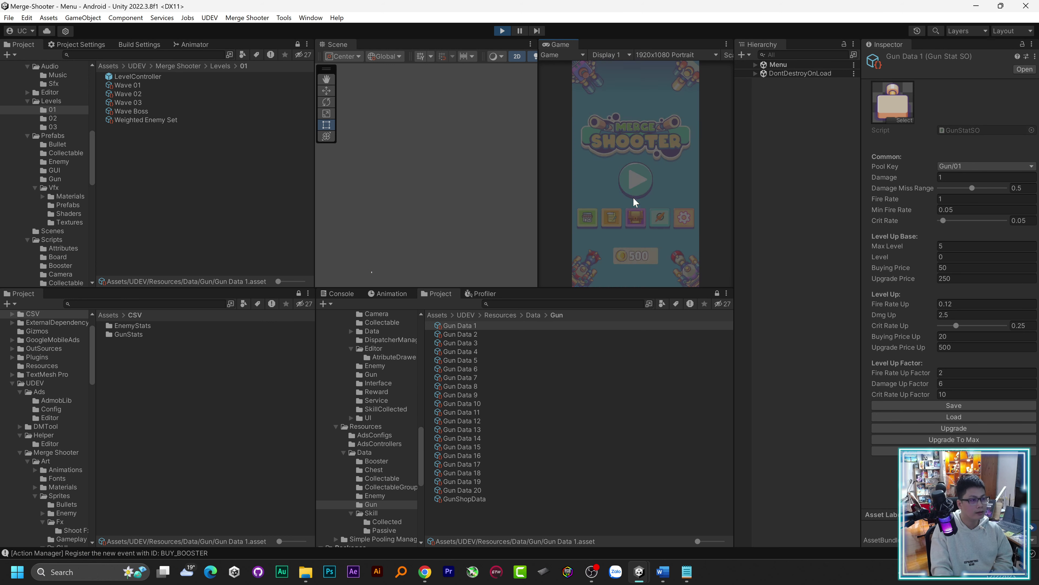
pyautogui.click(585, 274)
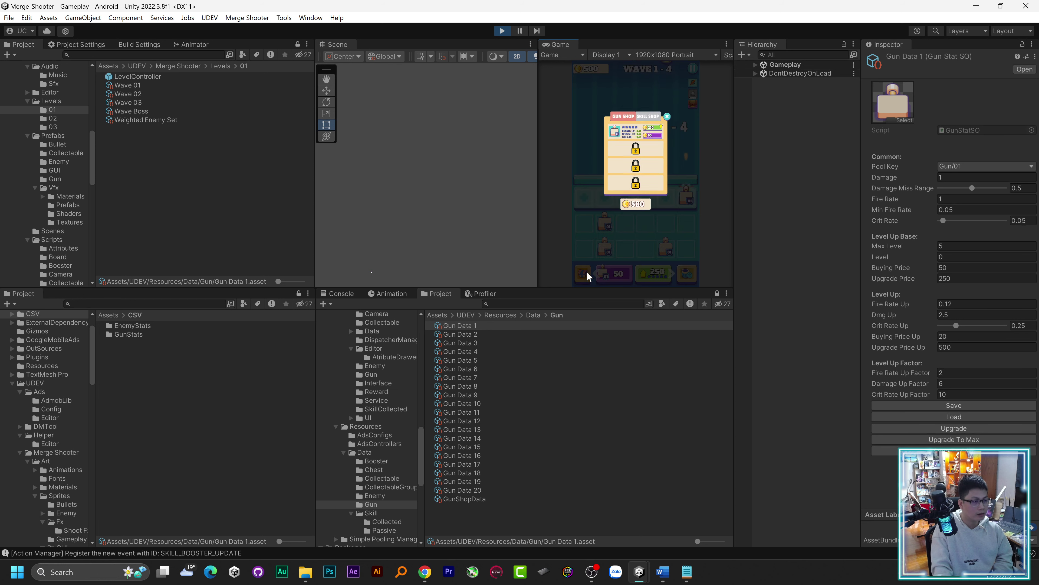
pyautogui.click(500, 32)
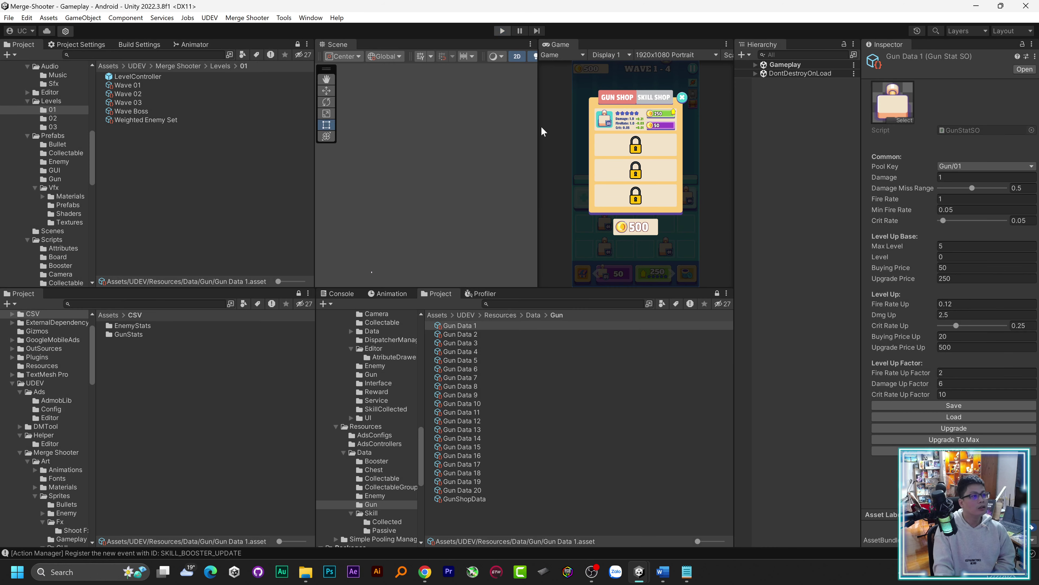
pyautogui.moveTo(424, 572)
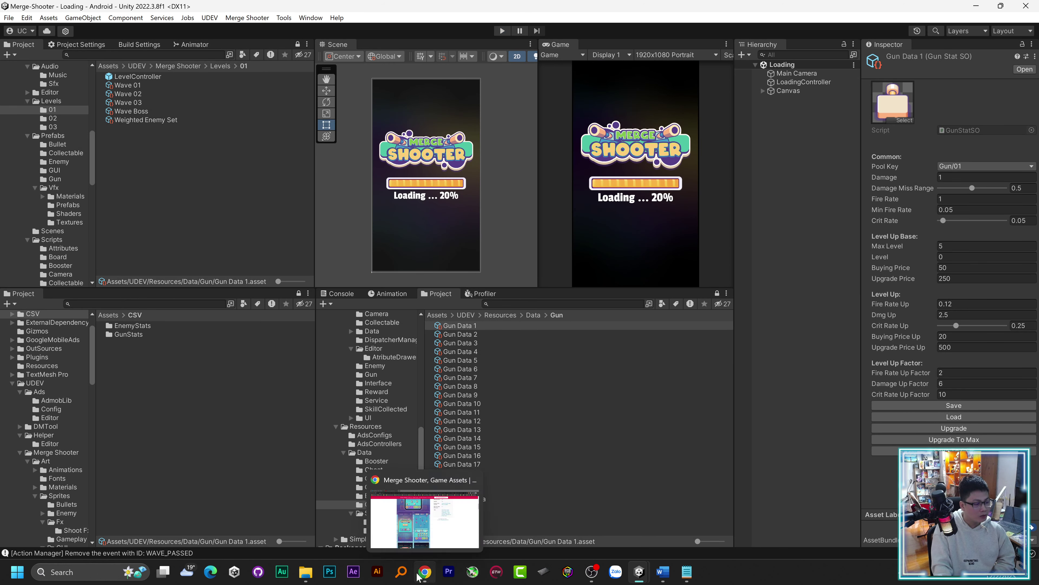
pyautogui.click(444, 522)
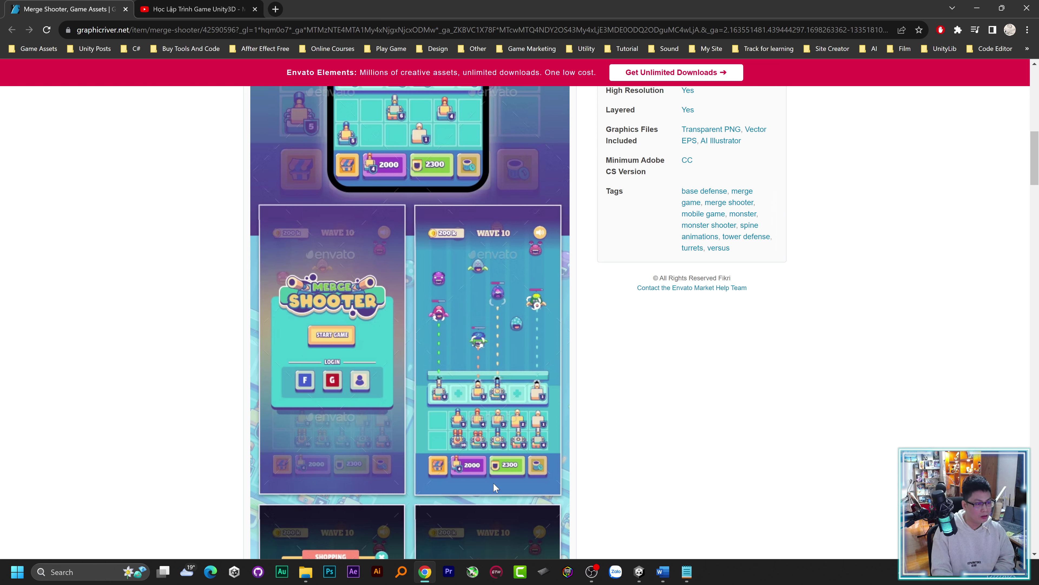
pyautogui.moveTo(639, 572)
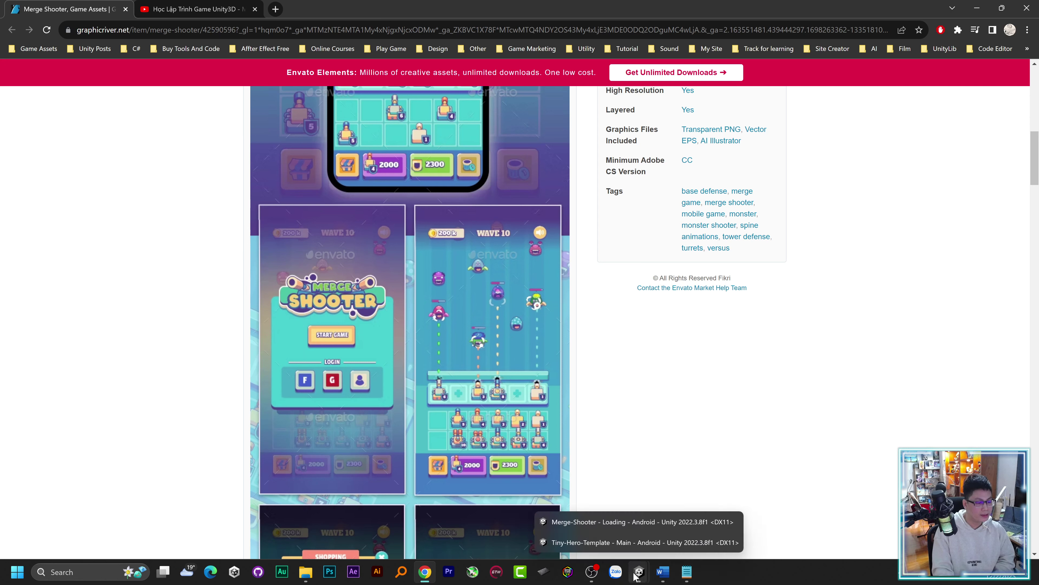
pyautogui.click(645, 524)
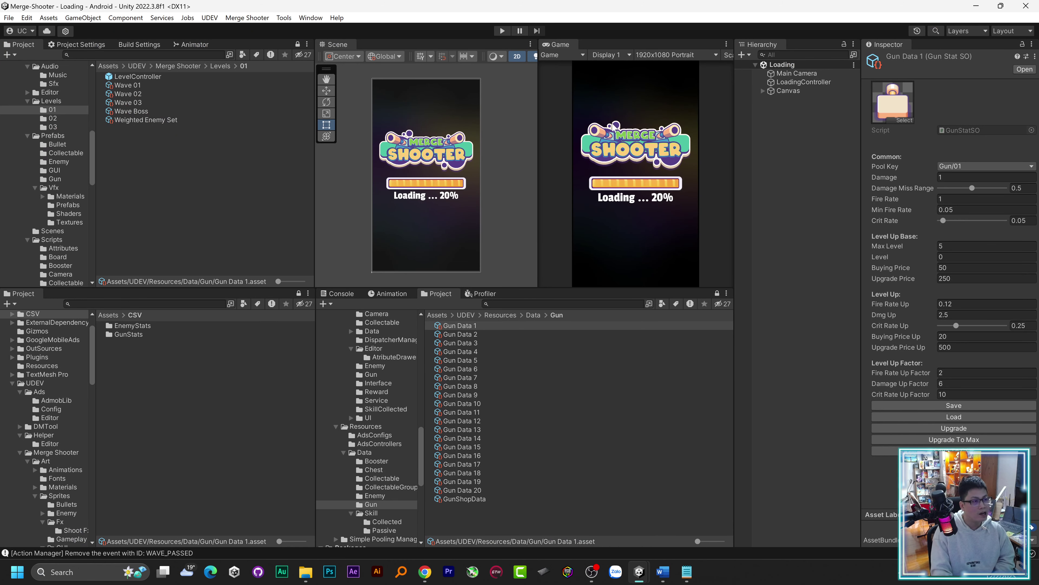
pyautogui.click(502, 31)
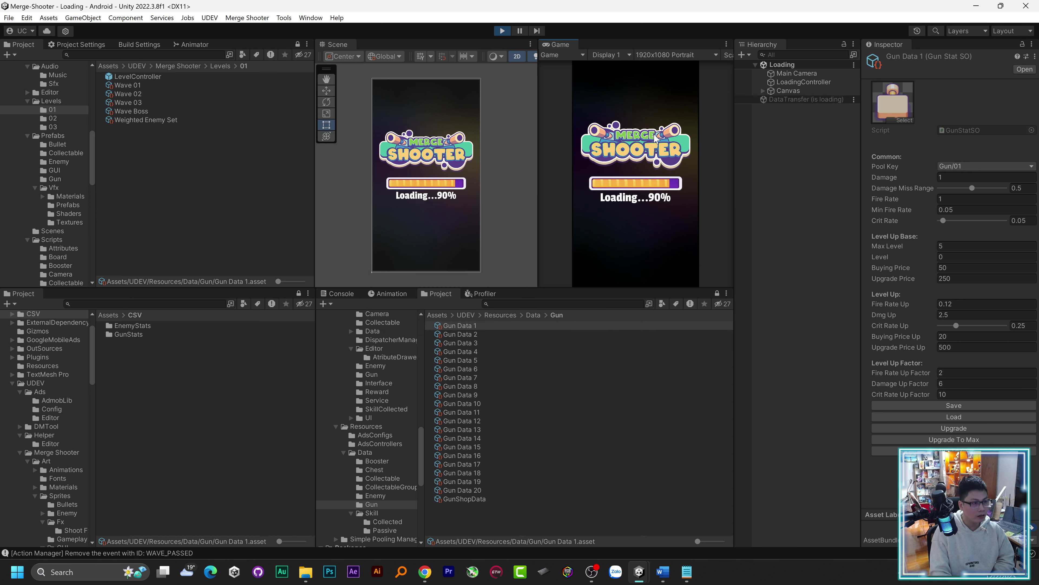
pyautogui.click(638, 176)
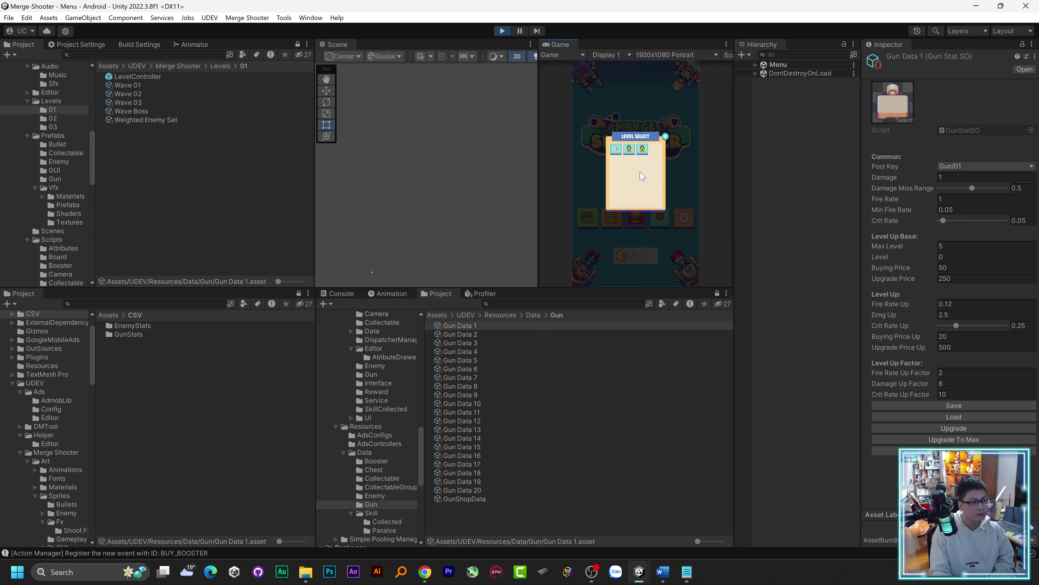
pyautogui.click(605, 138)
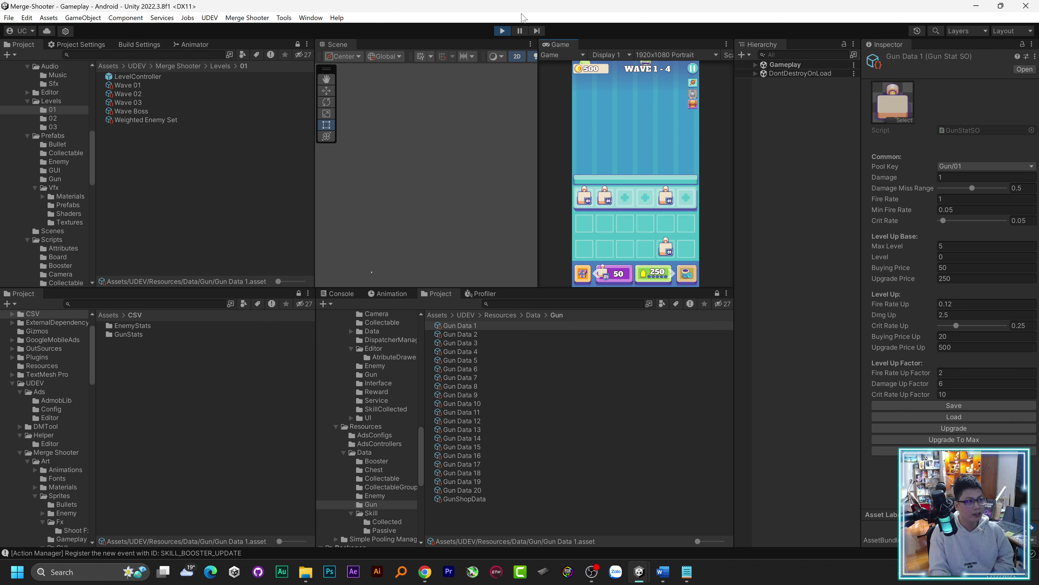
pyautogui.click(502, 31)
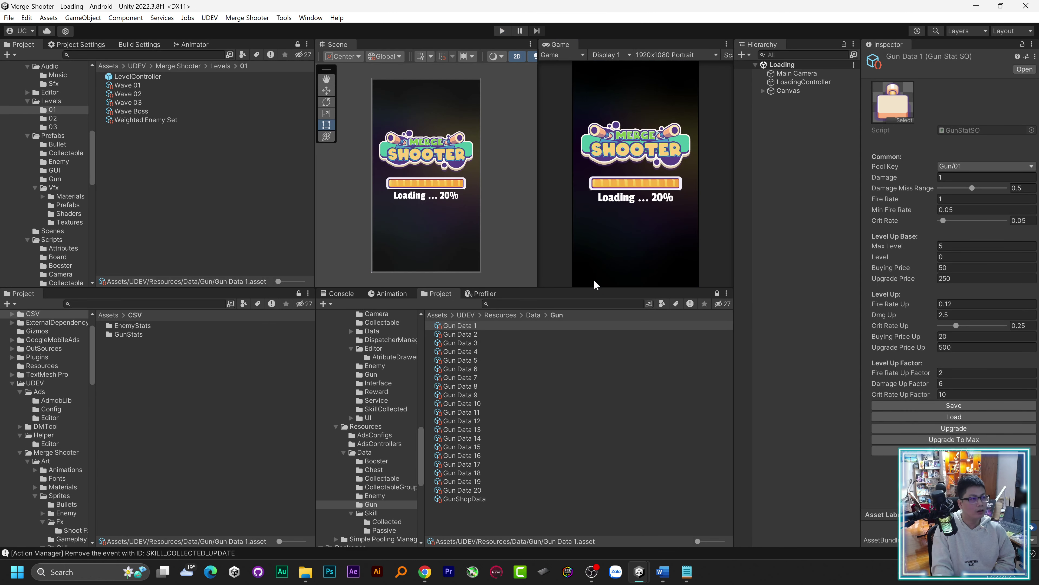
pyautogui.moveTo(663, 571)
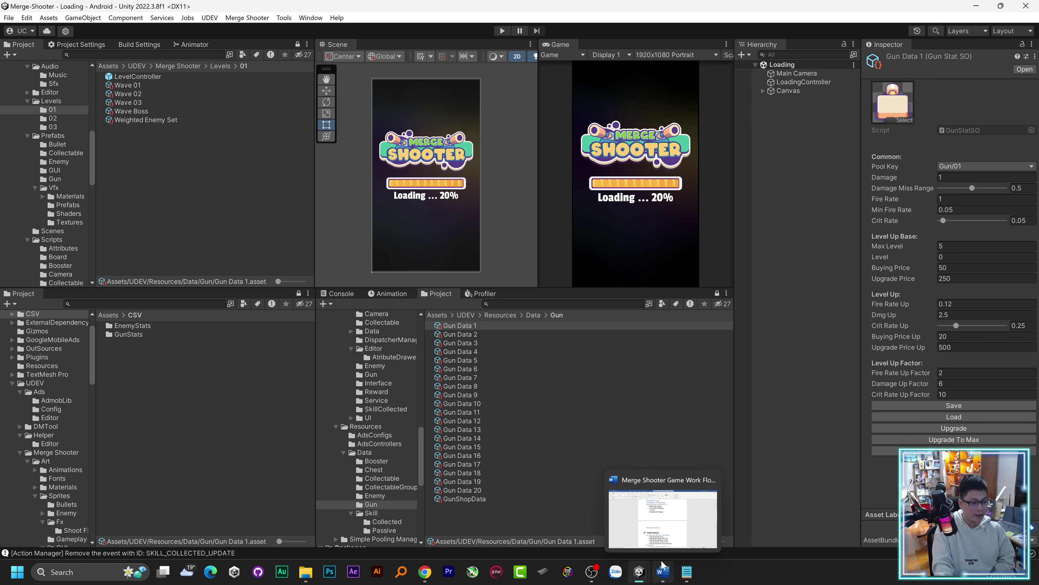
pyautogui.click(664, 564)
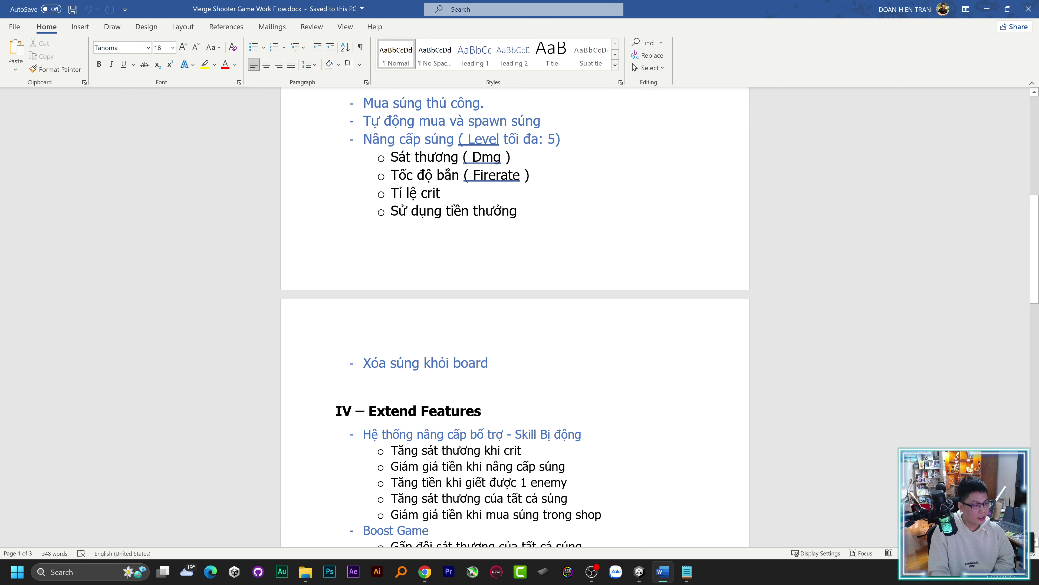
pyautogui.scroll(-3, 515, 315)
pyautogui.scroll(-3, 515, 315)
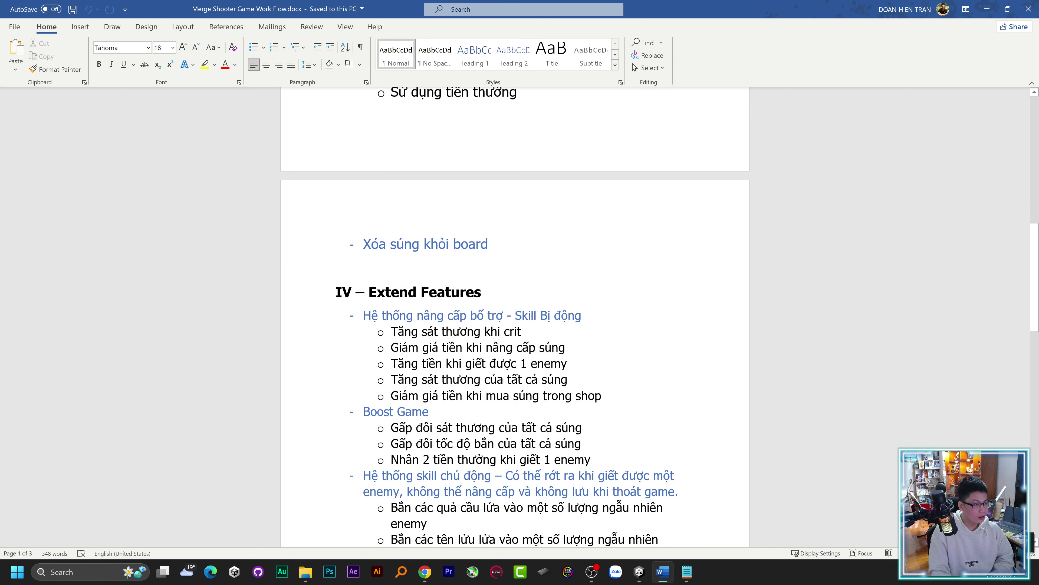
pyautogui.scroll(-2, 514, 316)
pyautogui.scroll(-3, 515, 315)
pyautogui.click(639, 572)
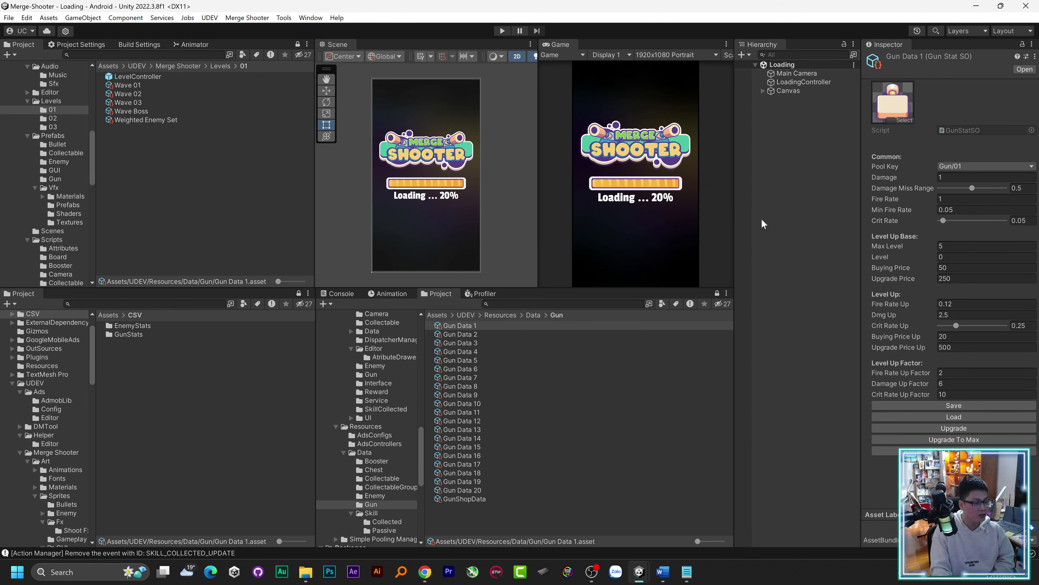
pyautogui.moveTo(424, 571)
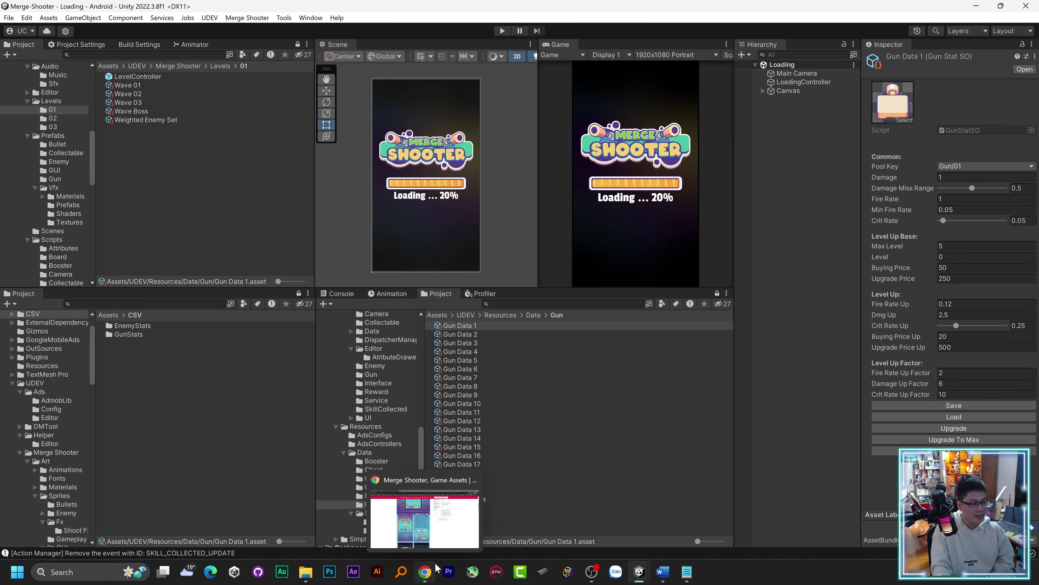
# Bring up the GraphicRiver Merge Shooter page with its gameplay and start-screen previews.
pyautogui.click(445, 532)
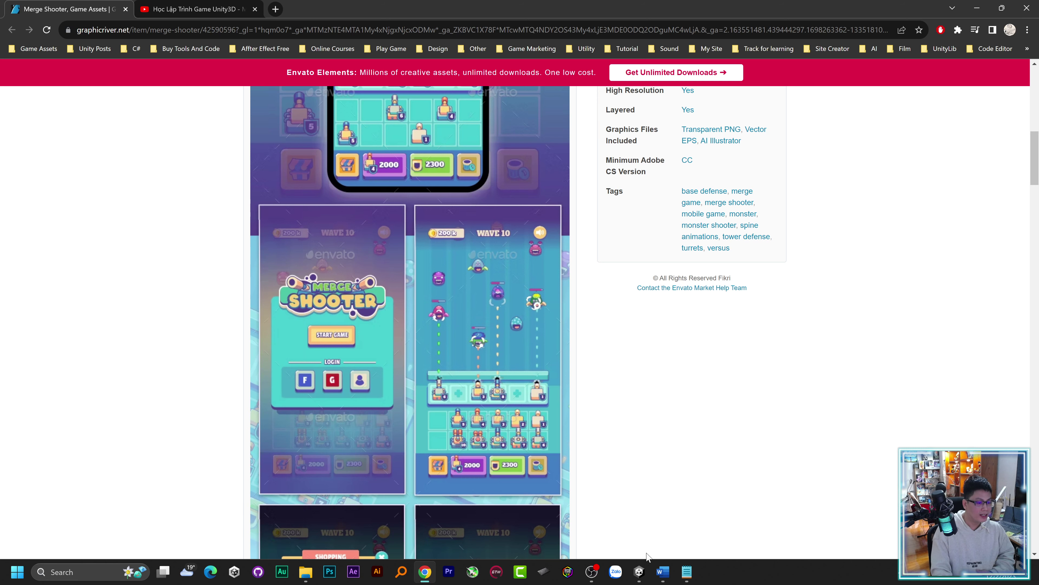
# Switch back to the Word work flow document and scroll up toward its title.
pyautogui.click(663, 571)
pyautogui.scroll(2, 515, 315)
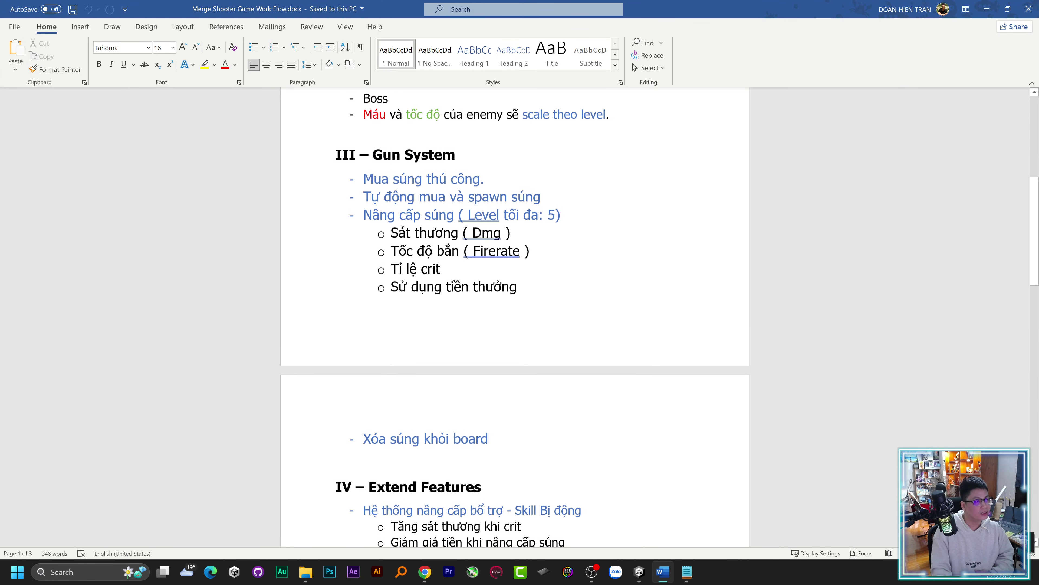
pyautogui.scroll(8, 515, 316)
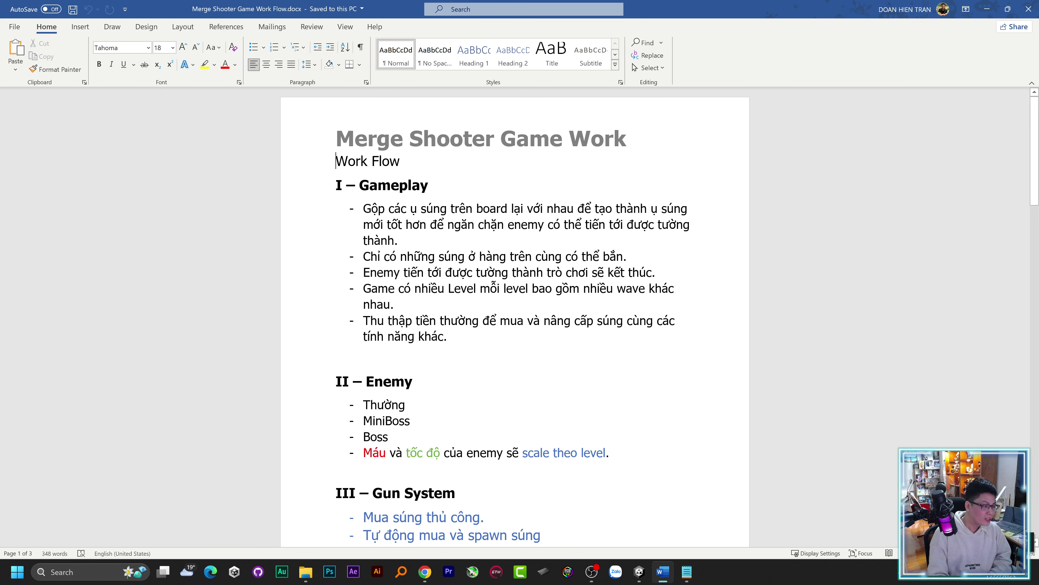
pyautogui.scroll(-1, 515, 315)
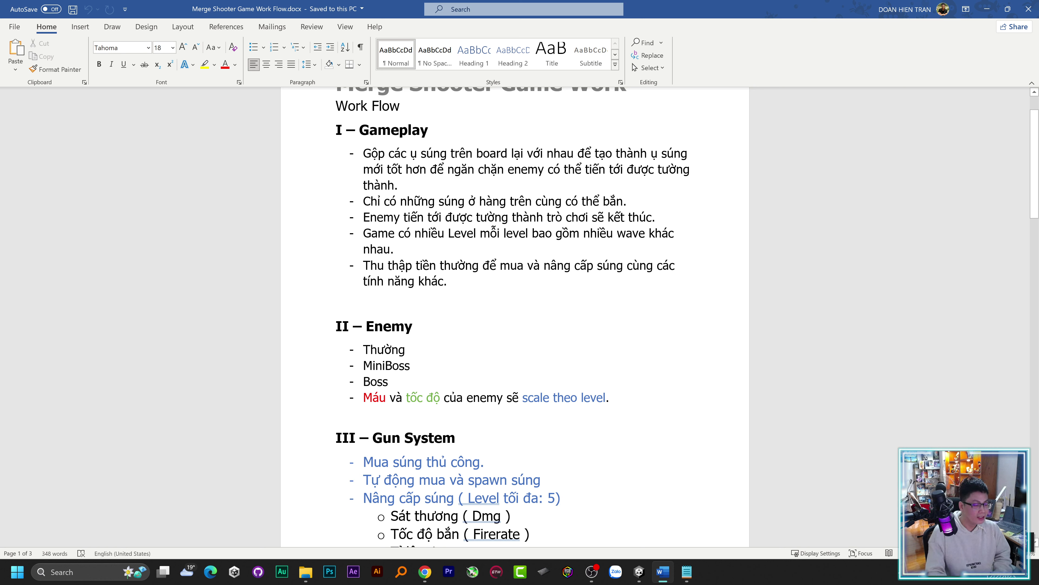
pyautogui.moveTo(639, 572)
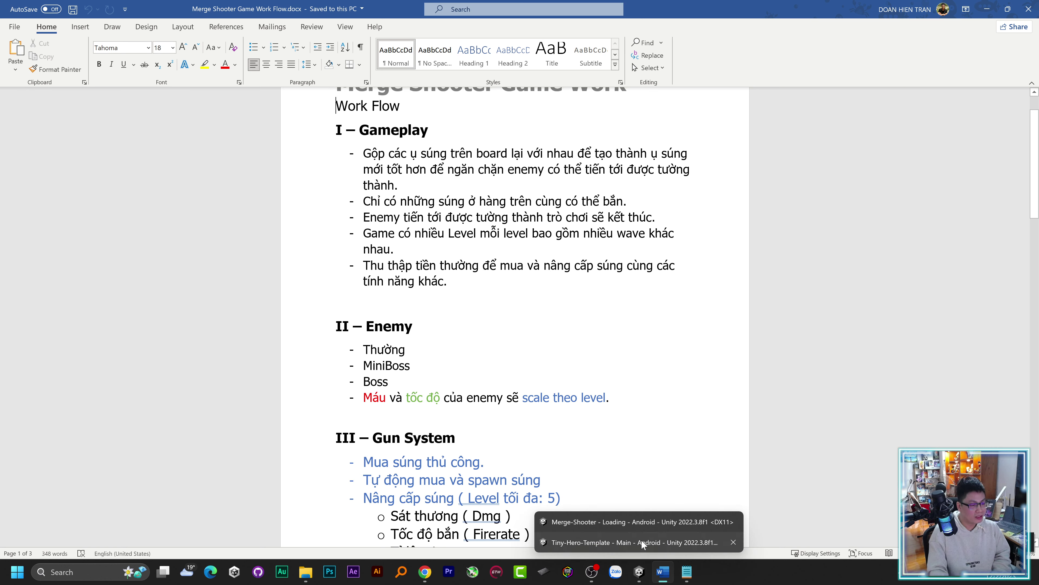
# Switch to the Unity editor's Merge-Shooter - Loading window.
pyautogui.click(650, 522)
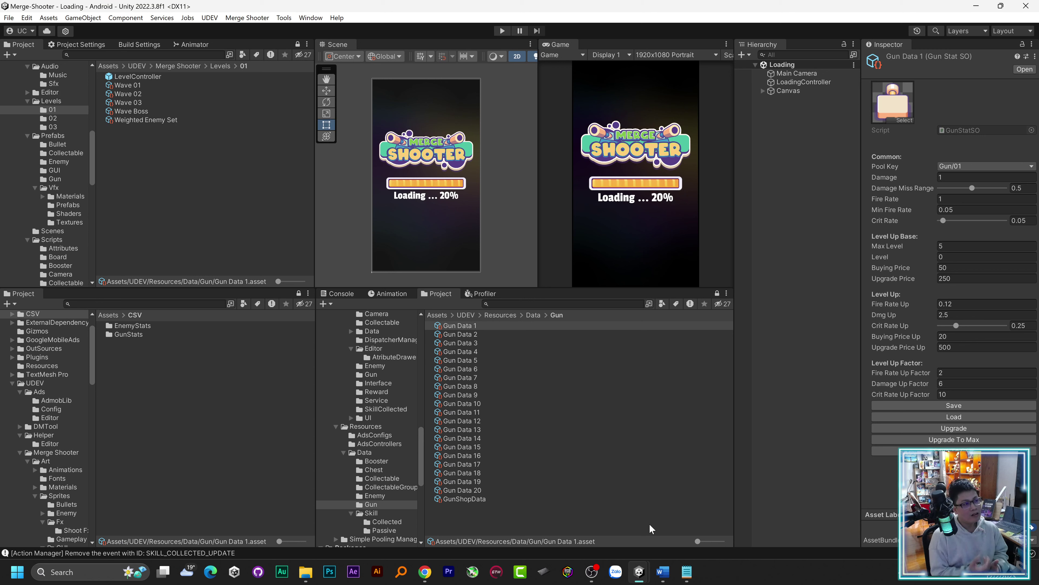